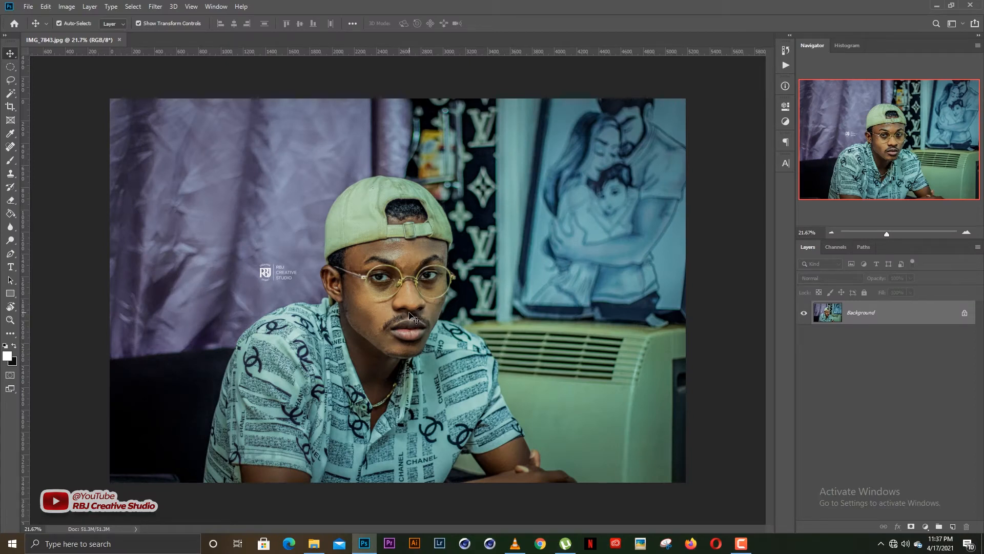
Apply a Threshold adjustment to the photo, setting the threshold level to 100.
{"action": "scroll", "coordinate": [410, 317], "scroll_direction": "up", "scroll_amount": 5}
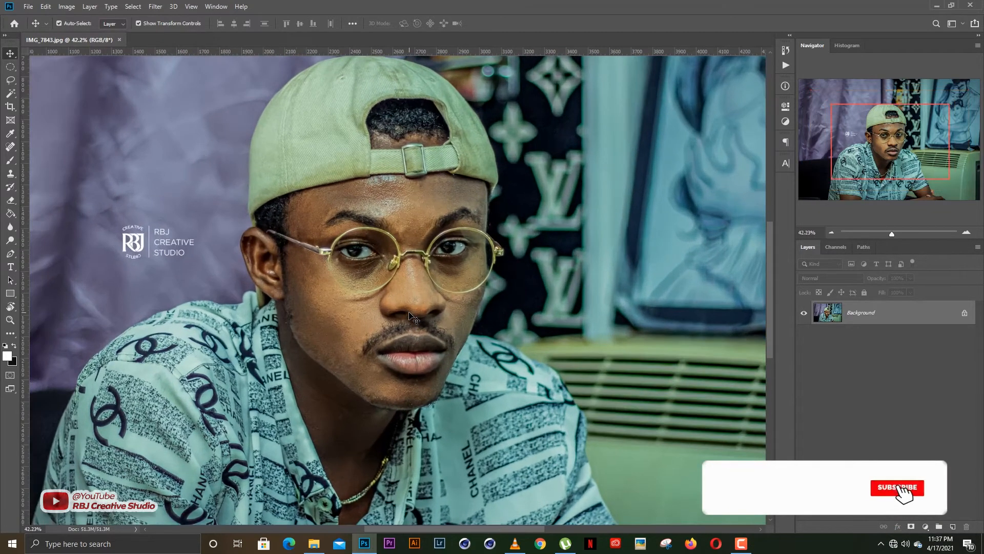
{"action": "scroll", "coordinate": [410, 317], "scroll_direction": "up", "scroll_amount": 2}
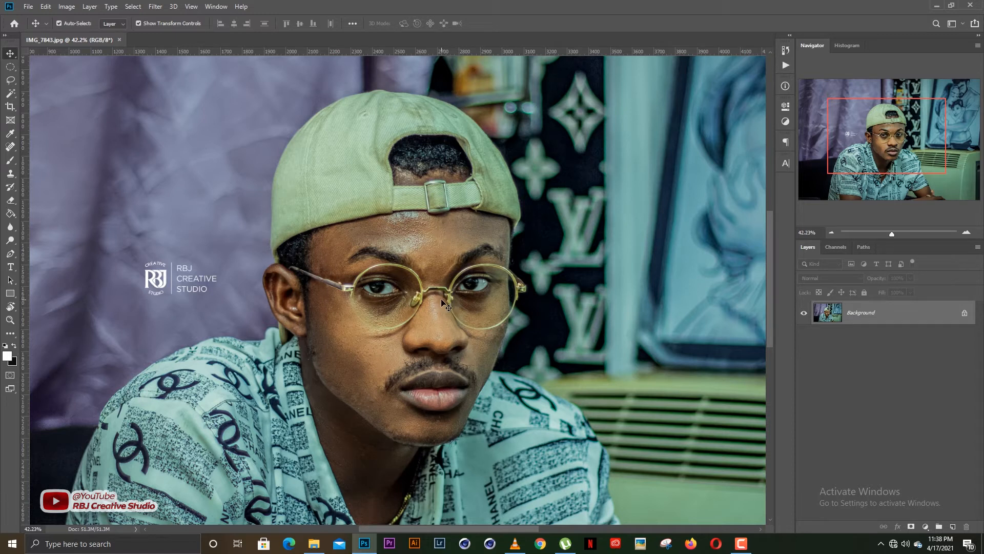
{"action": "left_click_drag", "start_coordinate": [423, 289], "coordinate": [435, 311]}
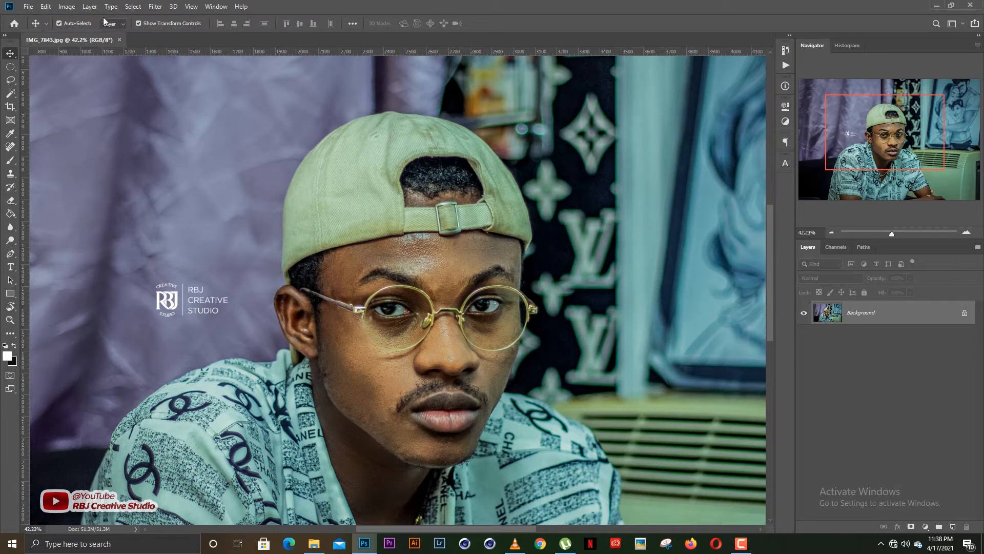
{"action": "left_click", "coordinate": [70, 6]}
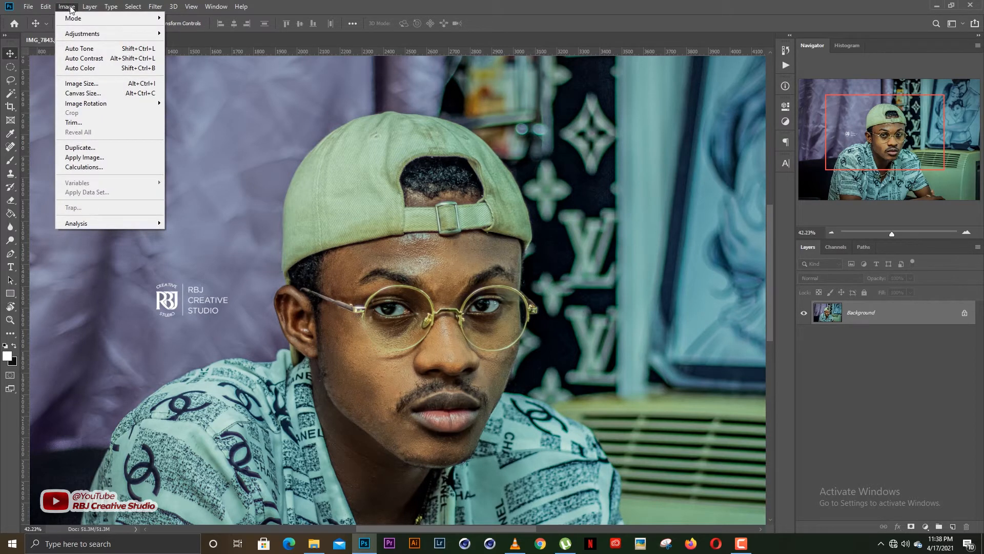
{"action": "mouse_move", "coordinate": [82, 34]}
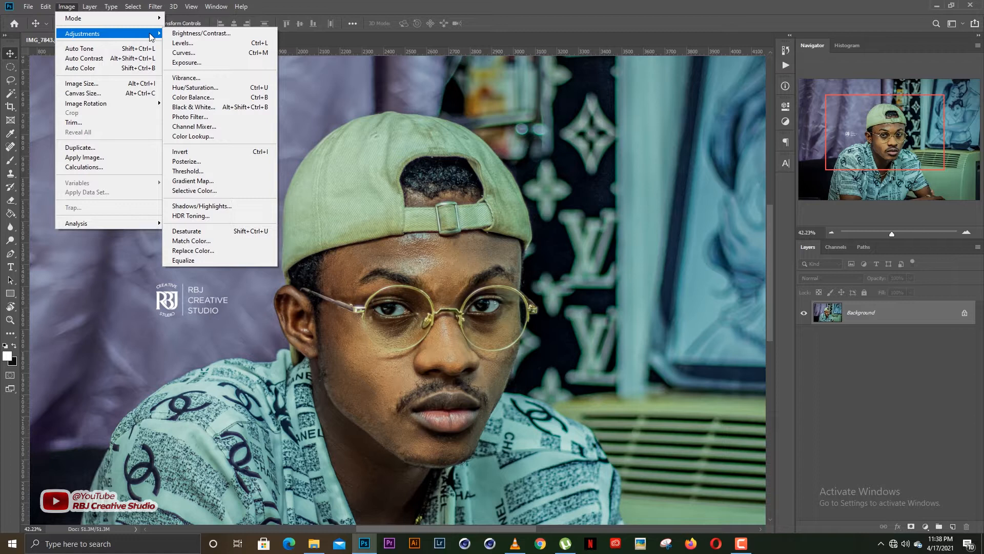
{"action": "left_click", "coordinate": [203, 174]}
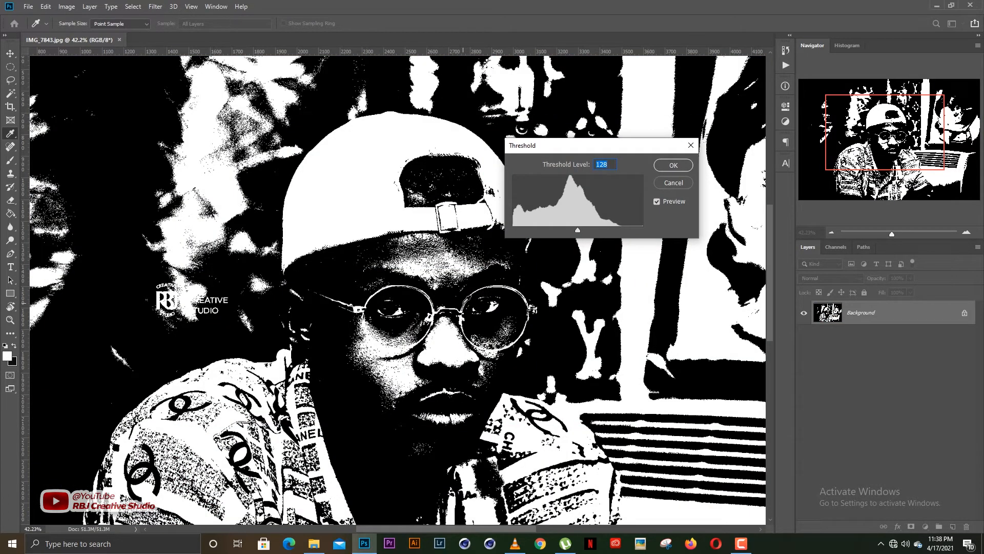
{"action": "key", "text": "ctrl+minus"}
{"action": "key", "text": "ctrl+minus"}
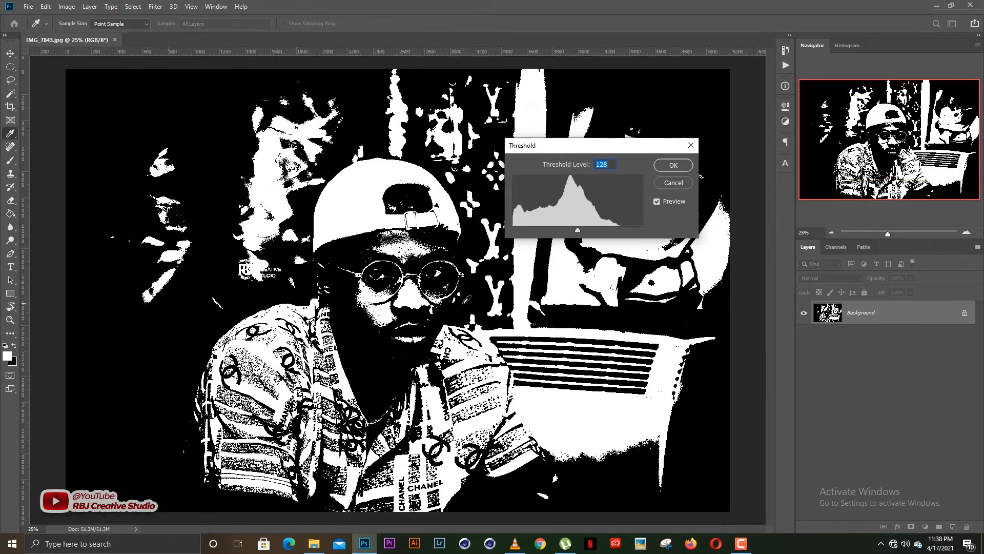
{"action": "key", "text": "ctrl+minus"}
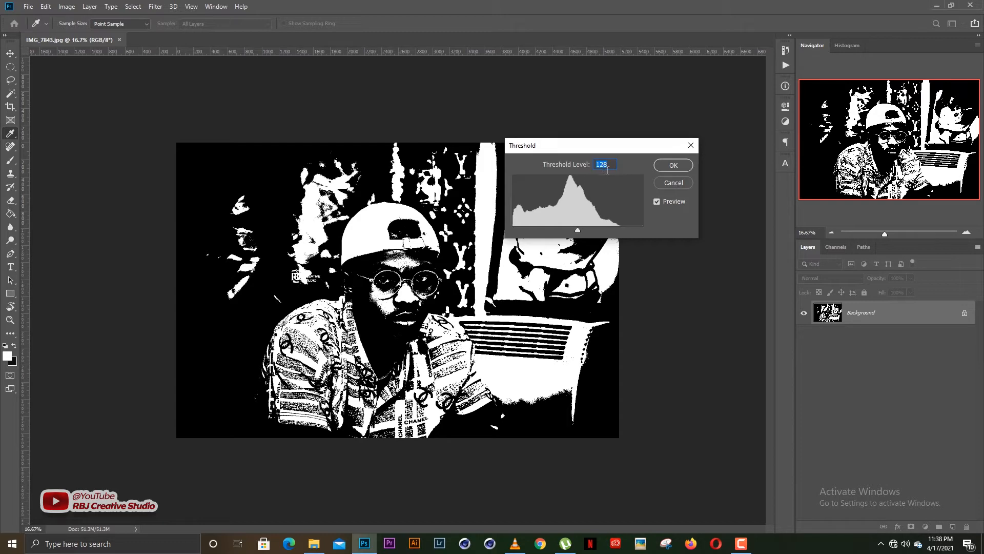
{"action": "left_click_drag", "start_coordinate": [575, 226], "coordinate": [565, 232]}
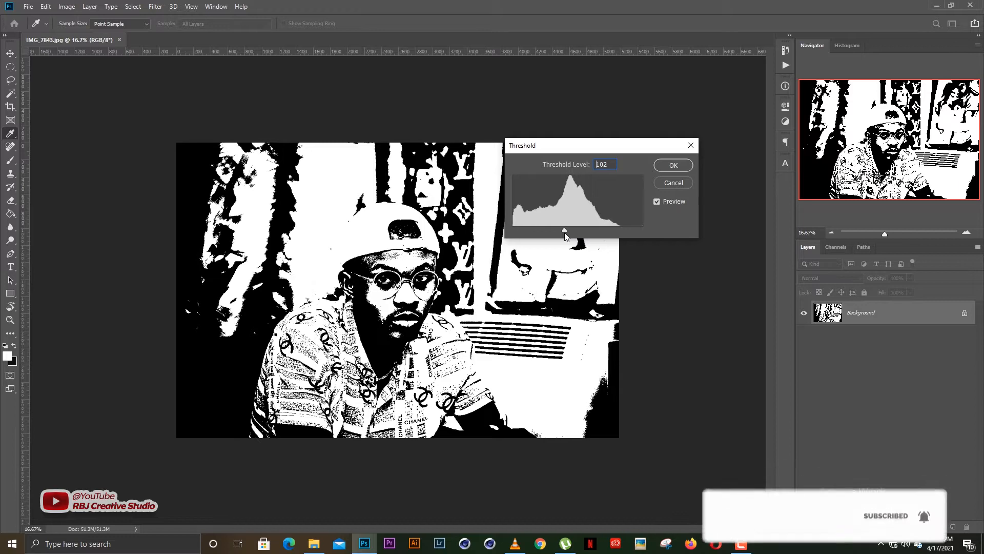
{"action": "mouse_move", "coordinate": [564, 232]}
{"action": "left_mouse_down"}
{"action": "mouse_move", "coordinate": [578, 234]}
{"action": "mouse_move", "coordinate": [566, 231]}
{"action": "left_mouse_up"}
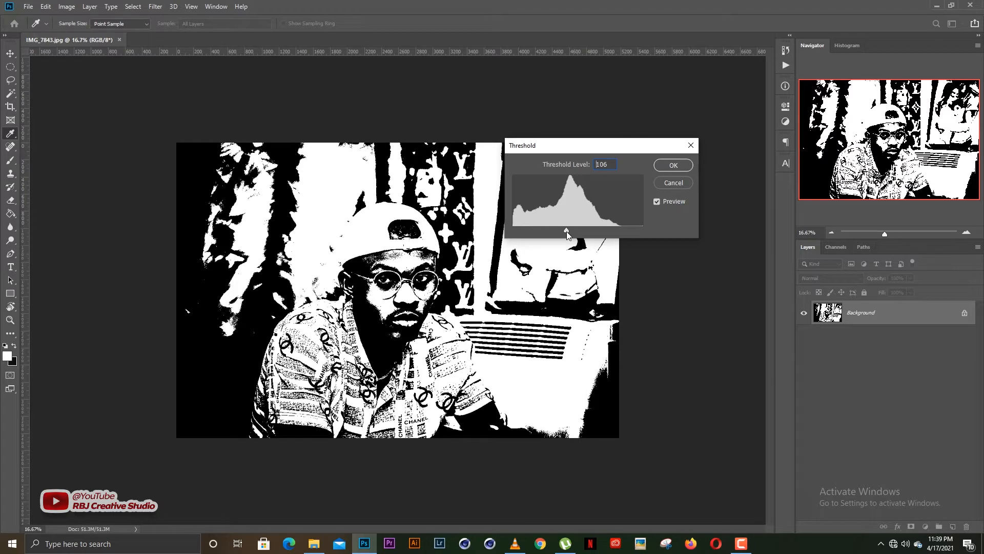
{"action": "left_click_drag", "start_coordinate": [566, 231], "coordinate": [567, 232]}
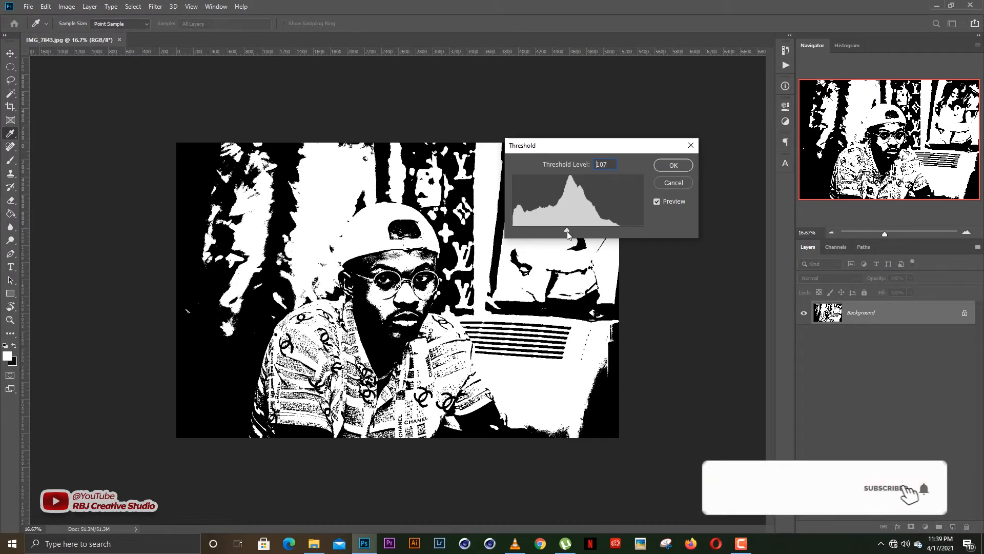
{"action": "left_click_drag", "start_coordinate": [567, 231], "coordinate": [544, 233]}
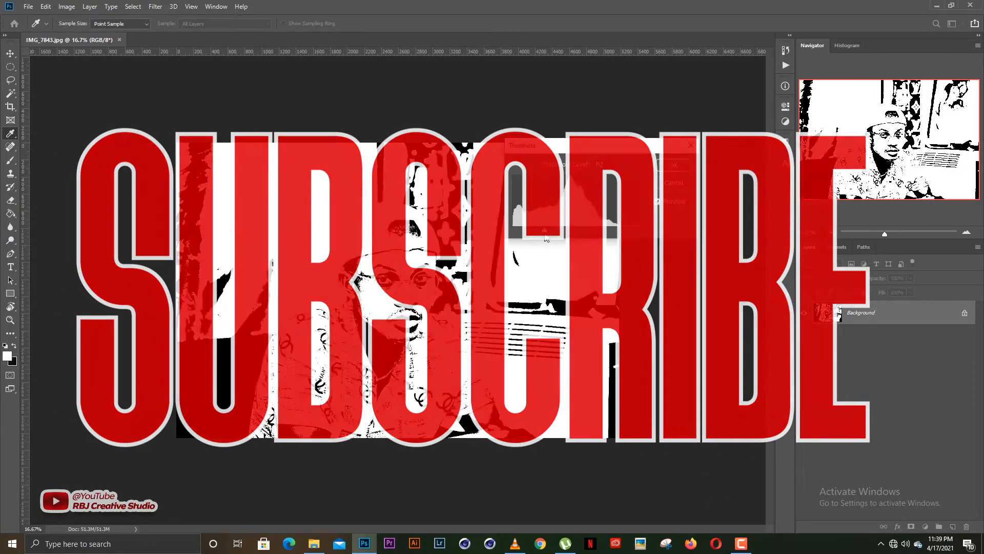
{"action": "left_click_drag", "start_coordinate": [544, 232], "coordinate": [545, 232]}
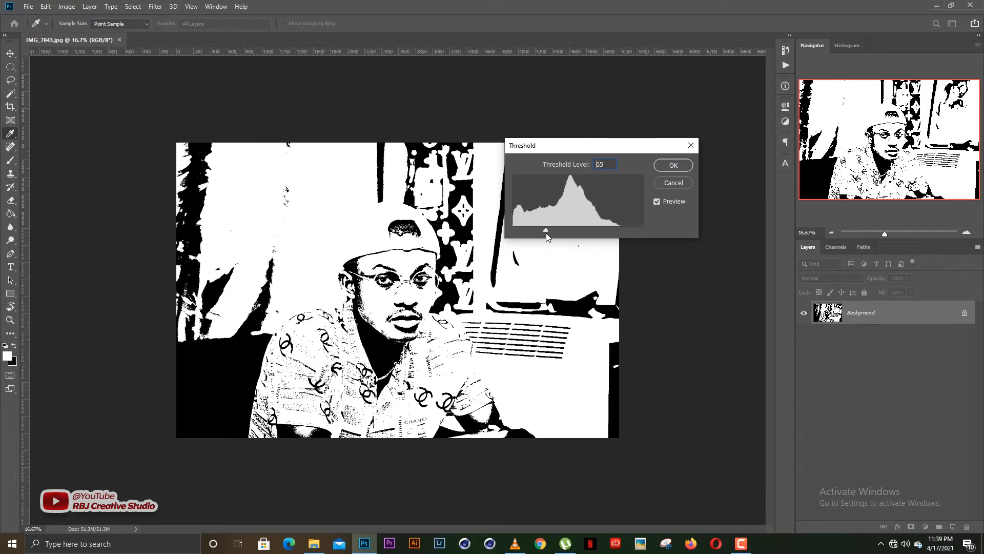
{"action": "mouse_move", "coordinate": [546, 232]}
{"action": "left_mouse_down"}
{"action": "mouse_move", "coordinate": [600, 230]}
{"action": "mouse_move", "coordinate": [564, 233]}
{"action": "left_mouse_up"}
{"action": "left_click", "coordinate": [660, 168]}
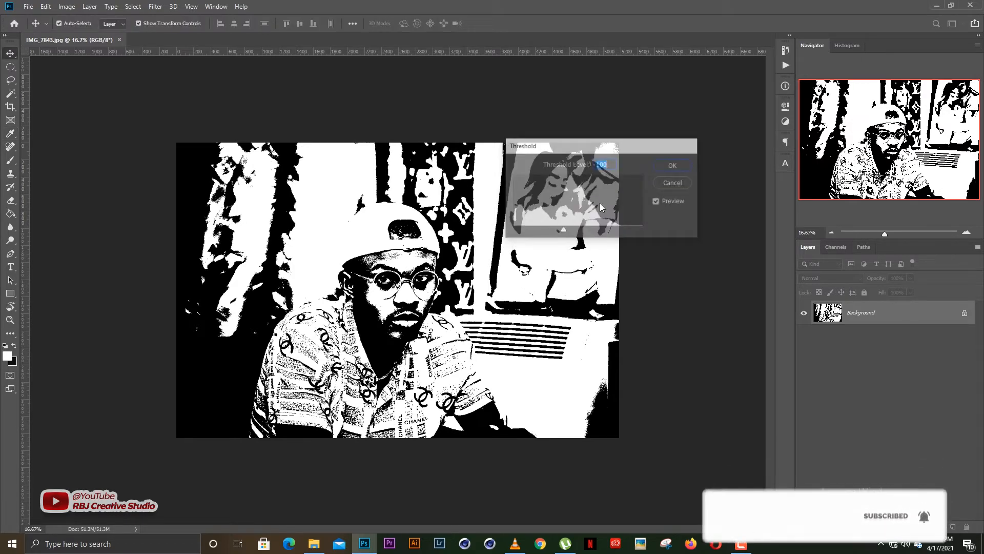
Inspect the black-and-white result close up on the face and background, then undo the Threshold adjustment.
{"action": "key", "text": "v"}
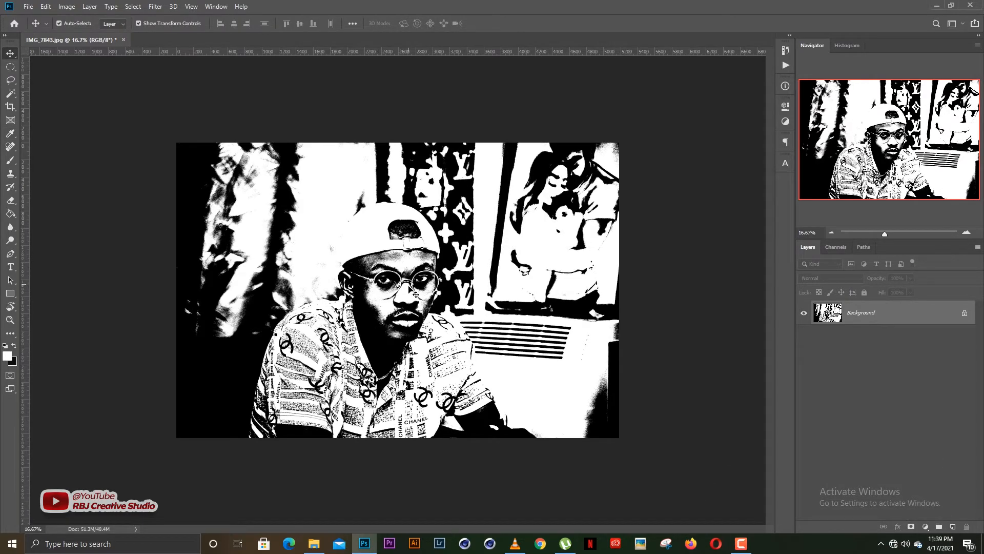
{"action": "scroll", "coordinate": [410, 301], "scroll_direction": "up", "scroll_amount": 2}
{"action": "scroll", "coordinate": [411, 300], "scroll_direction": "up", "scroll_amount": 2}
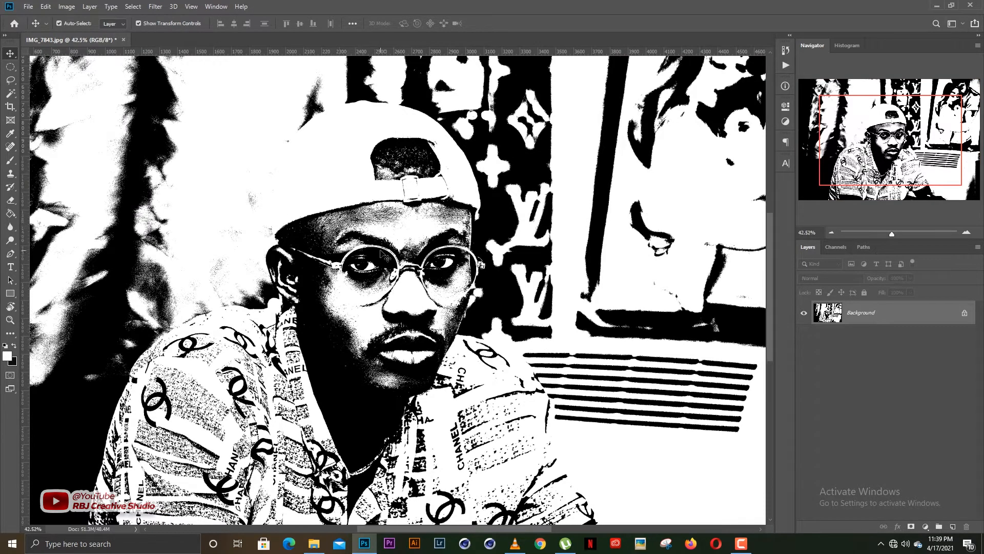
{"action": "scroll", "coordinate": [385, 253], "scroll_direction": "up", "scroll_amount": 4}
{"action": "scroll", "coordinate": [386, 229], "scroll_direction": "down", "scroll_amount": 1}
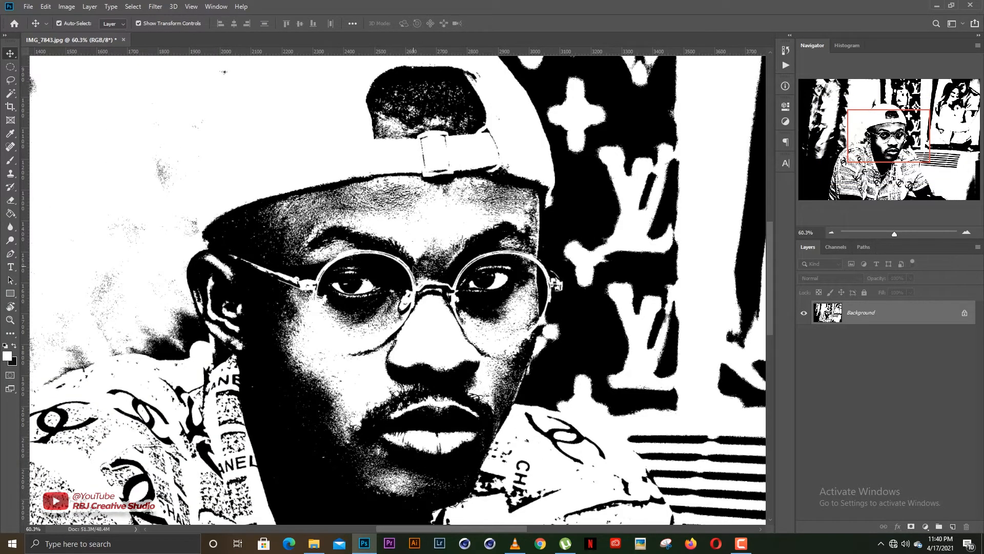
{"action": "scroll", "coordinate": [417, 270], "scroll_direction": "down", "scroll_amount": 1}
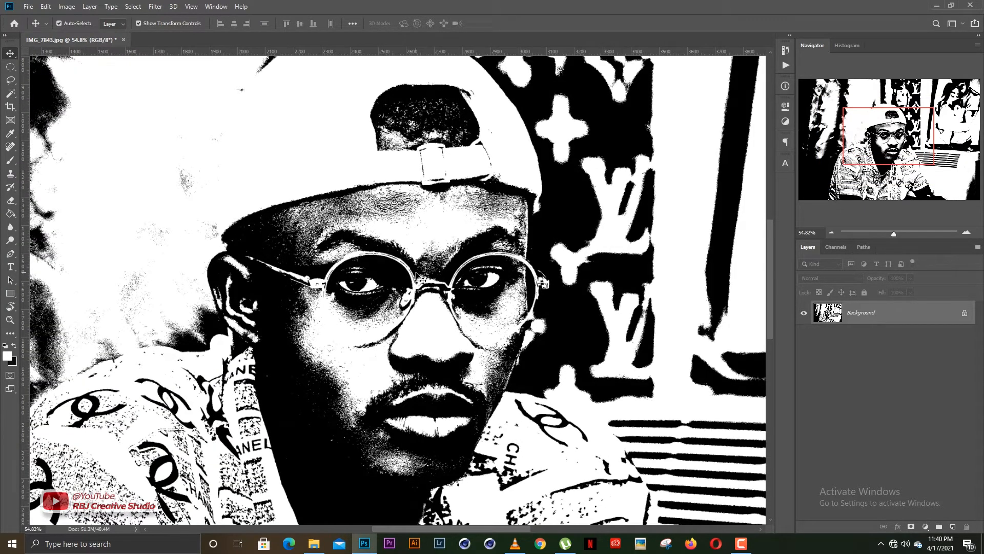
{"action": "scroll", "coordinate": [542, 279], "scroll_direction": "down", "scroll_amount": 1}
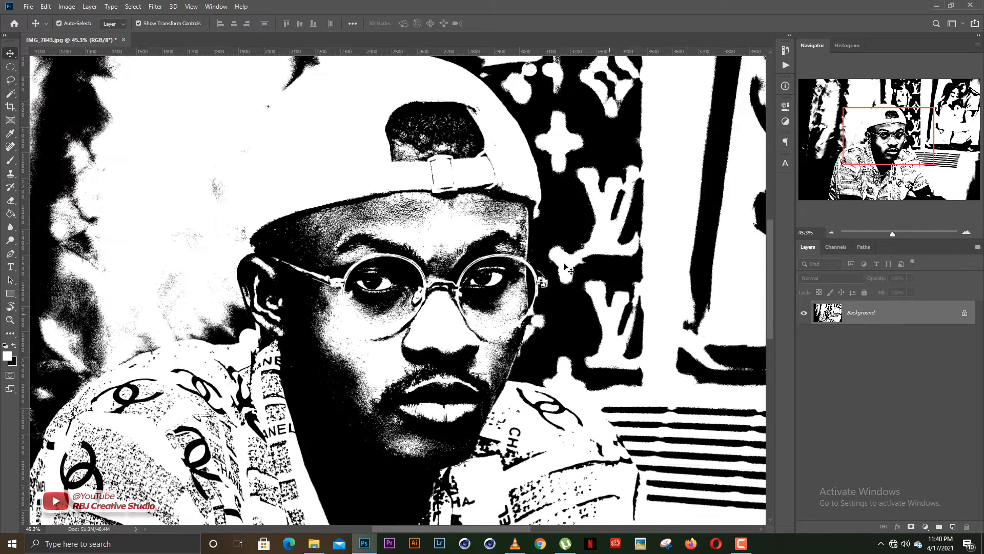
{"action": "scroll", "coordinate": [565, 266], "scroll_direction": "up", "scroll_amount": 4}
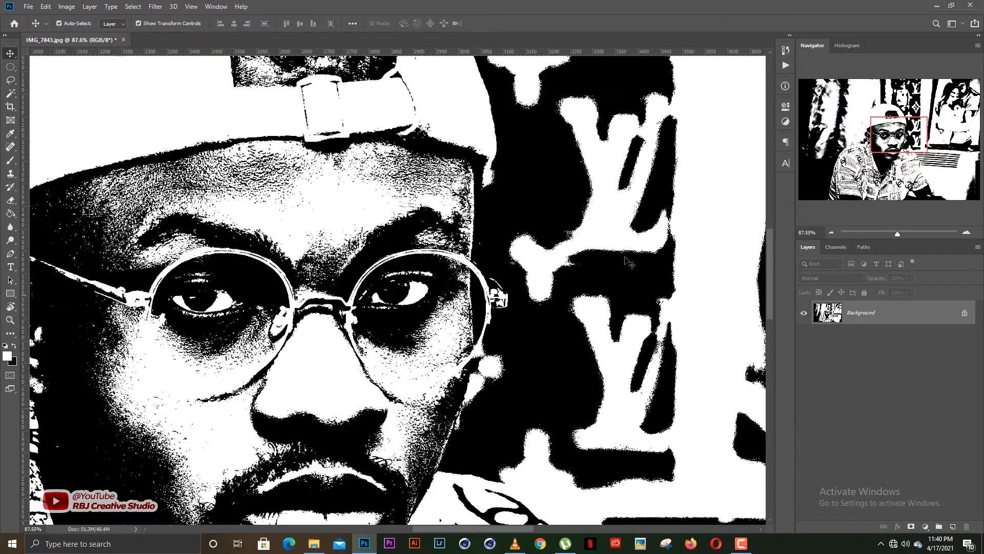
{"action": "scroll", "coordinate": [628, 261], "scroll_direction": "down", "scroll_amount": 4}
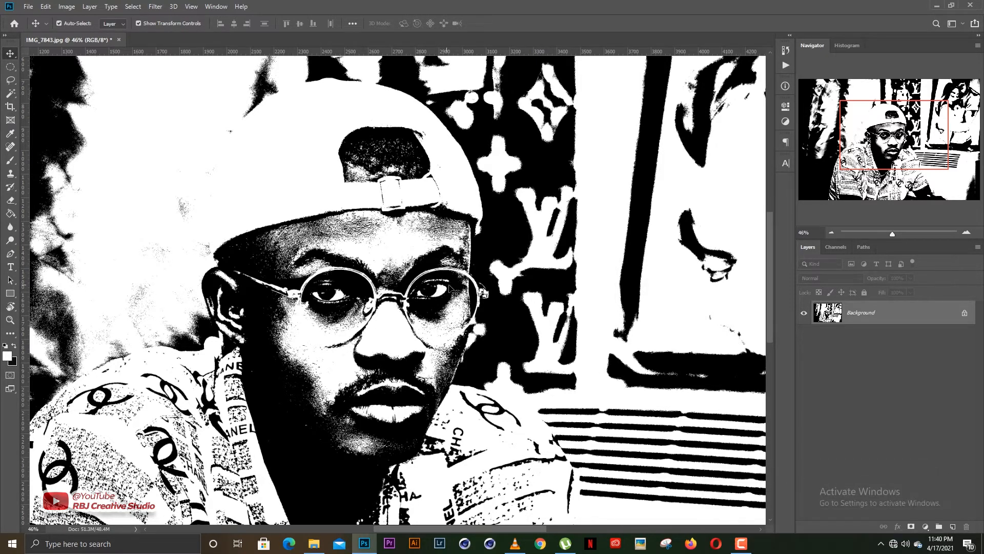
{"action": "scroll", "coordinate": [392, 309], "scroll_direction": "down", "scroll_amount": 5}
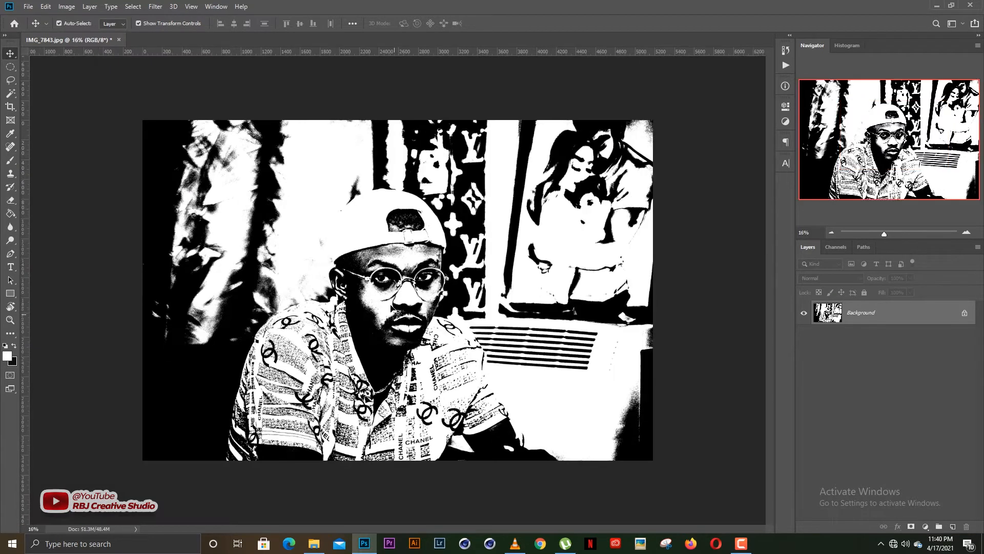
{"action": "scroll", "coordinate": [391, 305], "scroll_direction": "up", "scroll_amount": 2}
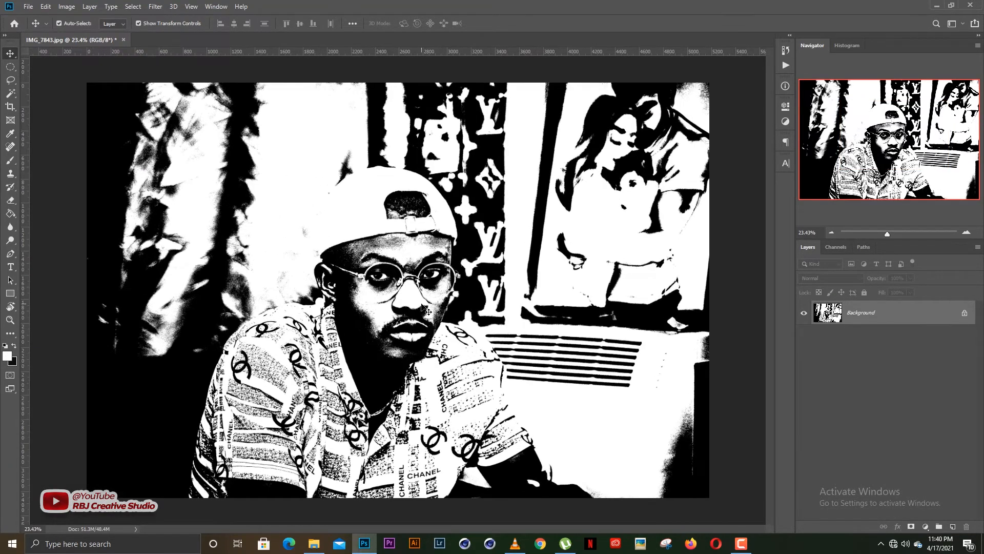
{"action": "scroll", "coordinate": [422, 307], "scroll_direction": "down", "scroll_amount": 1}
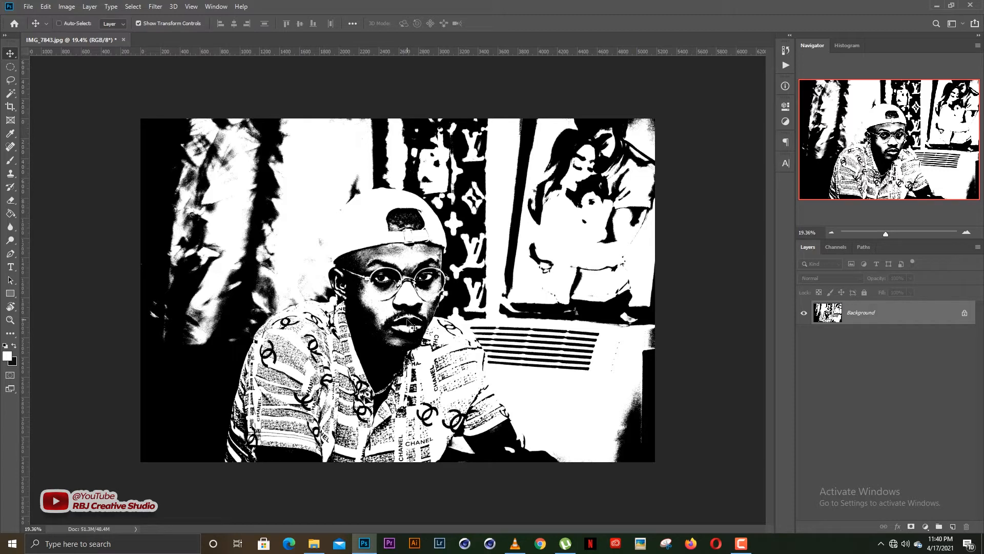
{"action": "key", "text": "ctrl+z"}
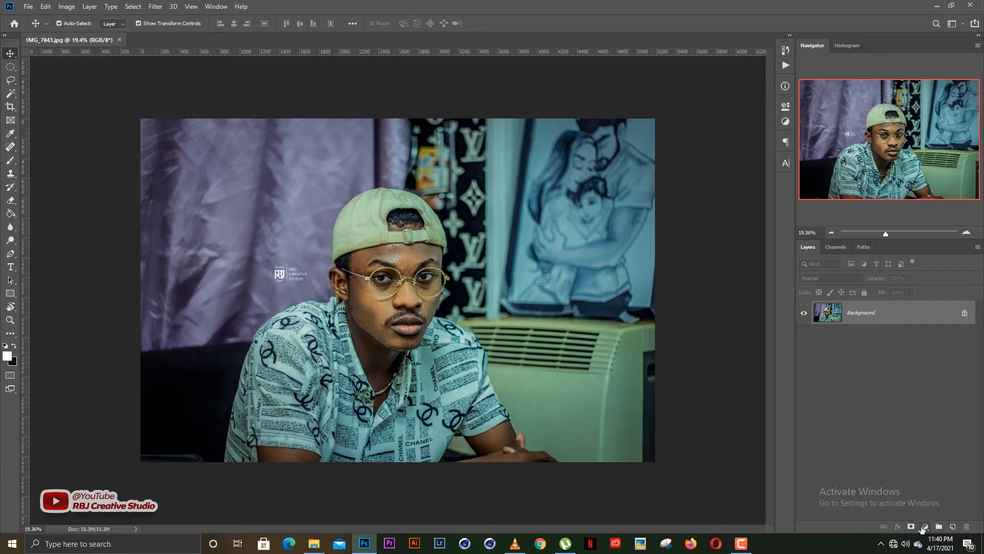
Add a Threshold adjustment layer with its threshold level set to 100.
{"action": "left_click", "coordinate": [925, 527]}
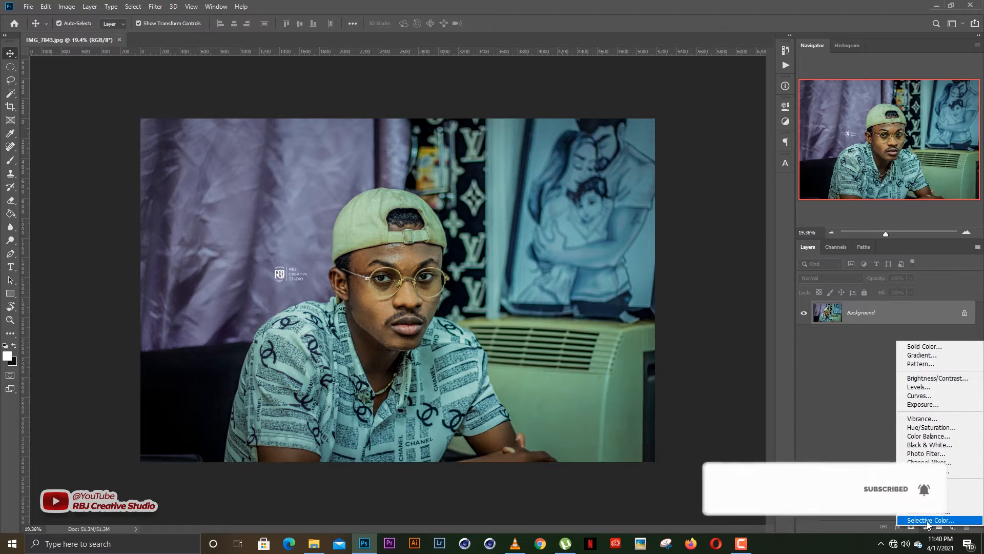
{"action": "left_click", "coordinate": [929, 503]}
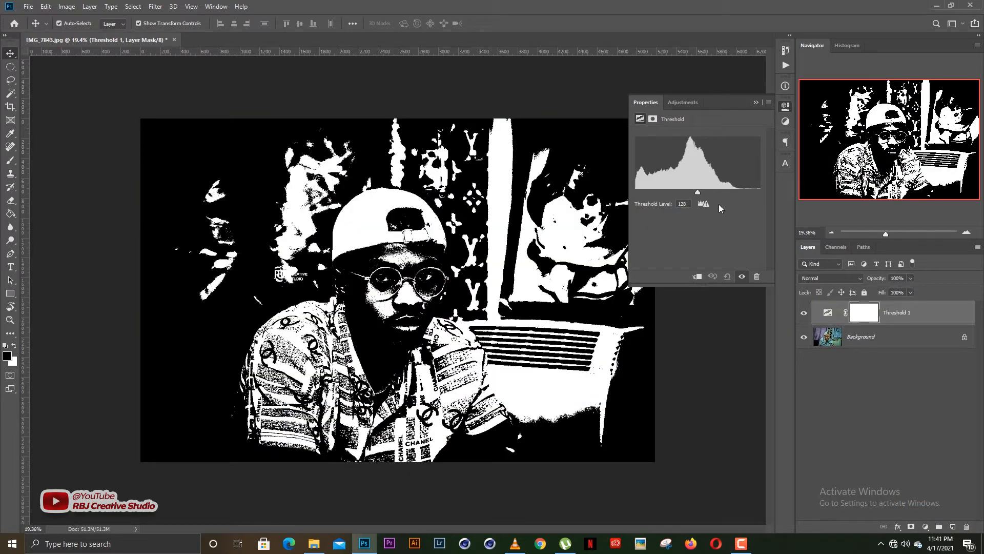
{"action": "left_click_drag", "start_coordinate": [699, 195], "coordinate": [696, 196]}
{"action": "left_click_drag", "start_coordinate": [694, 193], "coordinate": [683, 193]}
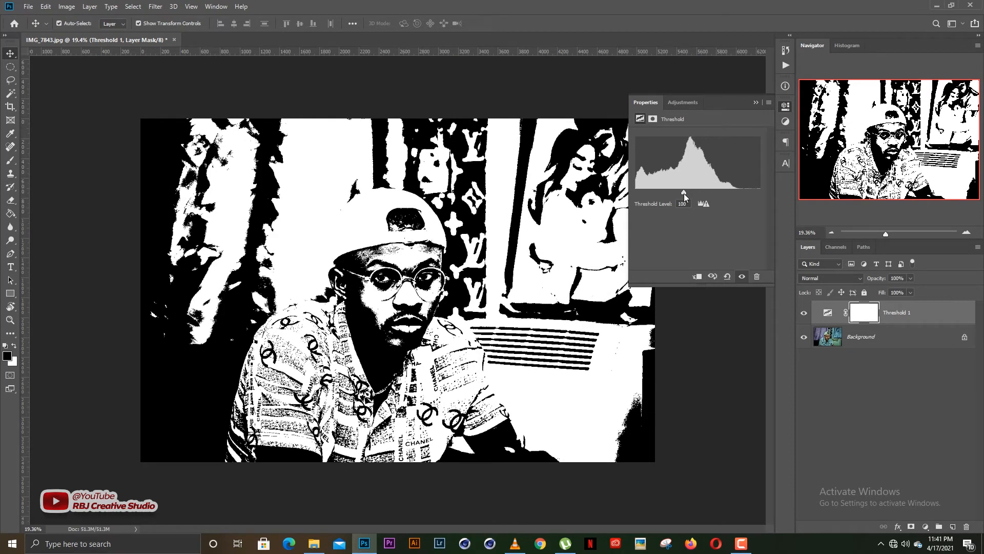
{"action": "left_click", "coordinate": [756, 104]}
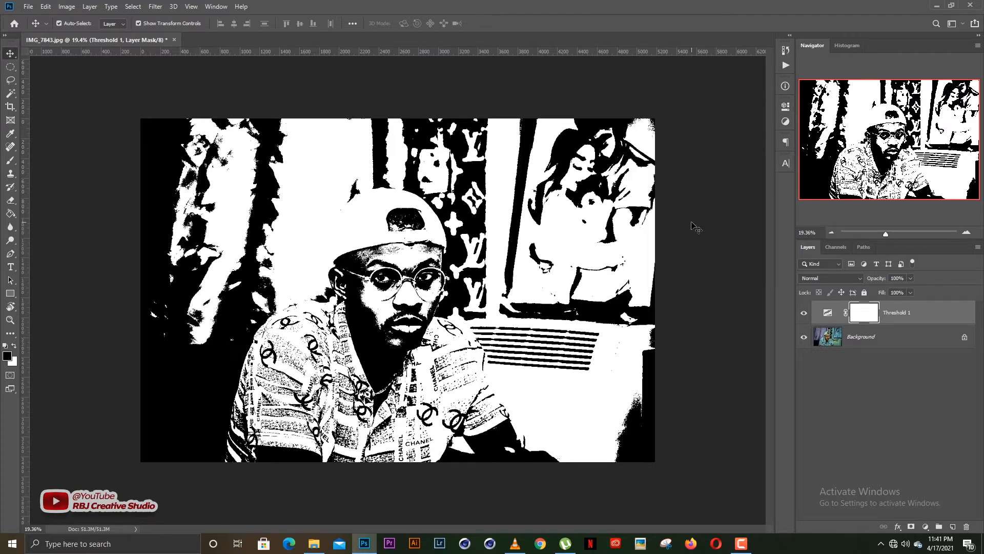
Delete the Threshold 1 adjustment layer.
{"action": "scroll", "coordinate": [684, 222], "scroll_direction": "up", "scroll_amount": 1}
{"action": "scroll", "coordinate": [491, 291], "scroll_direction": "down", "scroll_amount": 1}
{"action": "scroll", "coordinate": [492, 290], "scroll_direction": "up", "scroll_amount": 1}
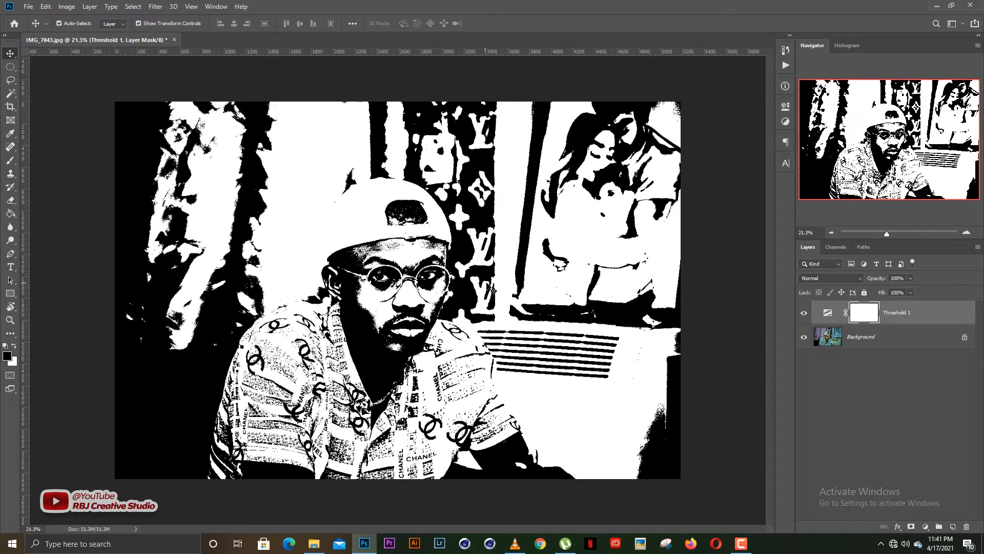
{"action": "scroll", "coordinate": [493, 294], "scroll_direction": "down", "scroll_amount": 1}
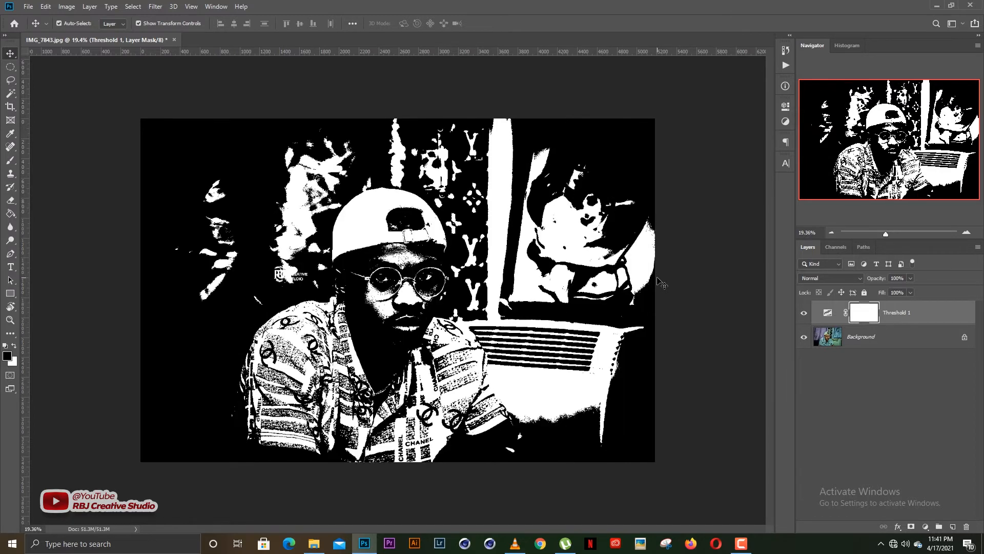
{"action": "key", "text": "Delete"}
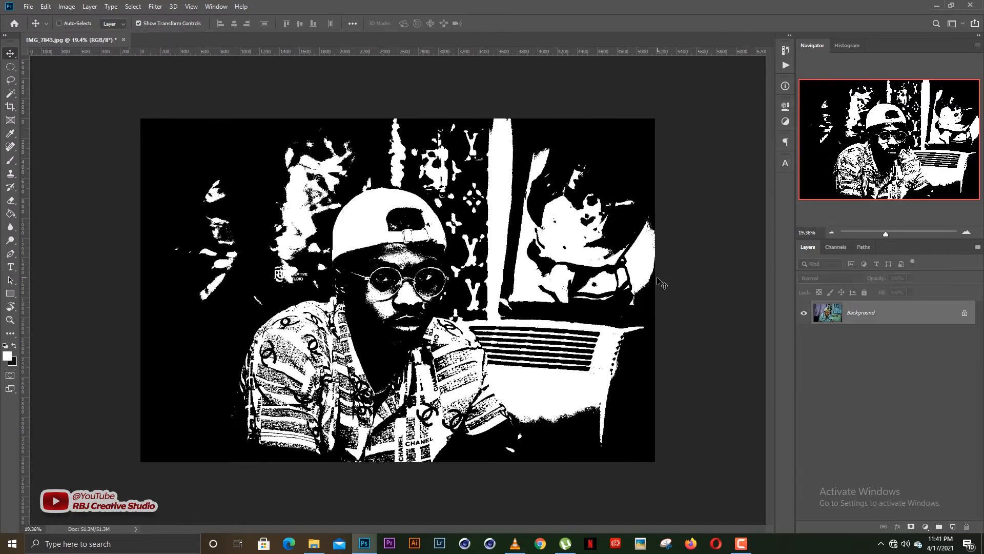
Apply a Threshold adjustment at level 100 directly to the photo, then undo it.
{"action": "left_click", "coordinate": [68, 6]}
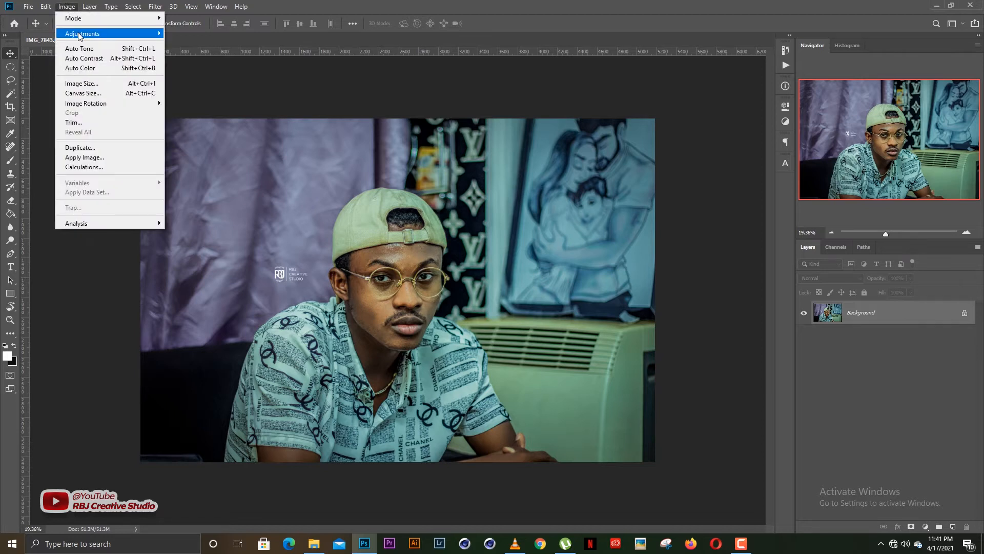
{"action": "mouse_move", "coordinate": [79, 34]}
{"action": "left_click", "coordinate": [203, 173]}
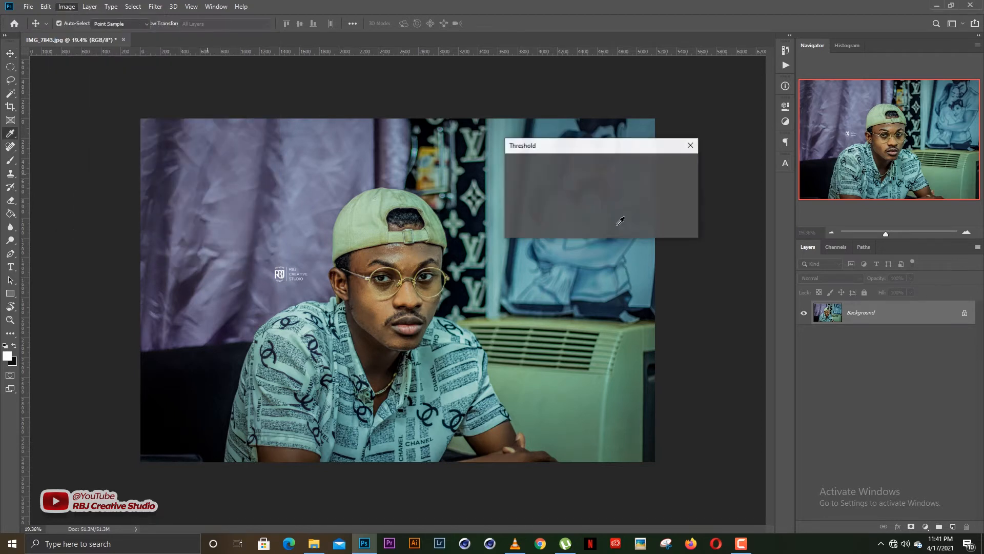
{"action": "left_click_drag", "start_coordinate": [578, 232], "coordinate": [564, 232]}
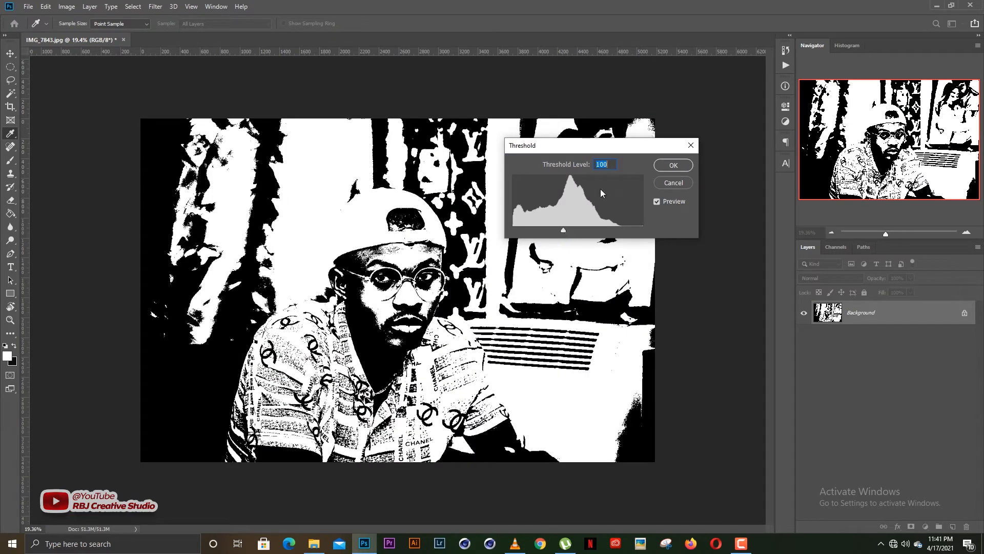
{"action": "left_click", "coordinate": [672, 165]}
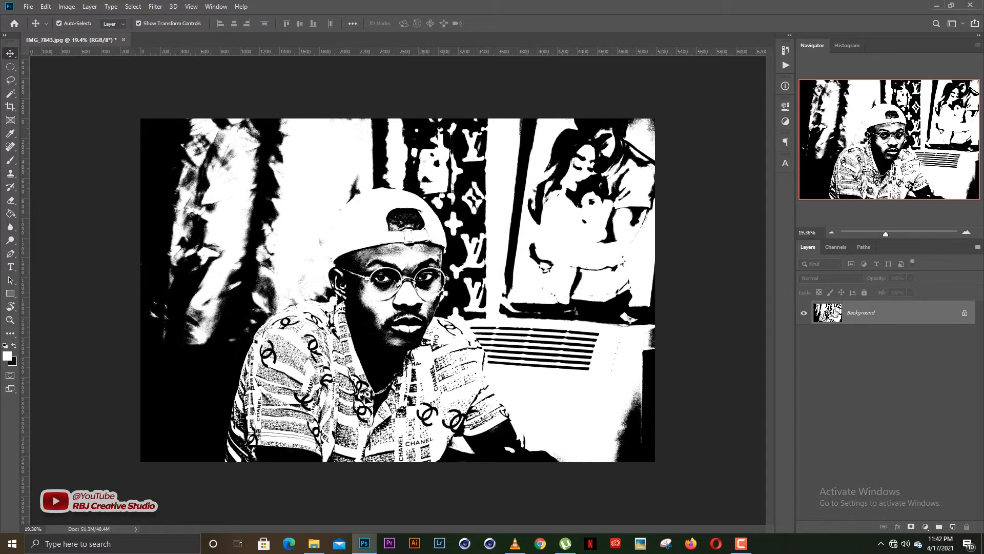
{"action": "key", "text": "ctrl+z"}
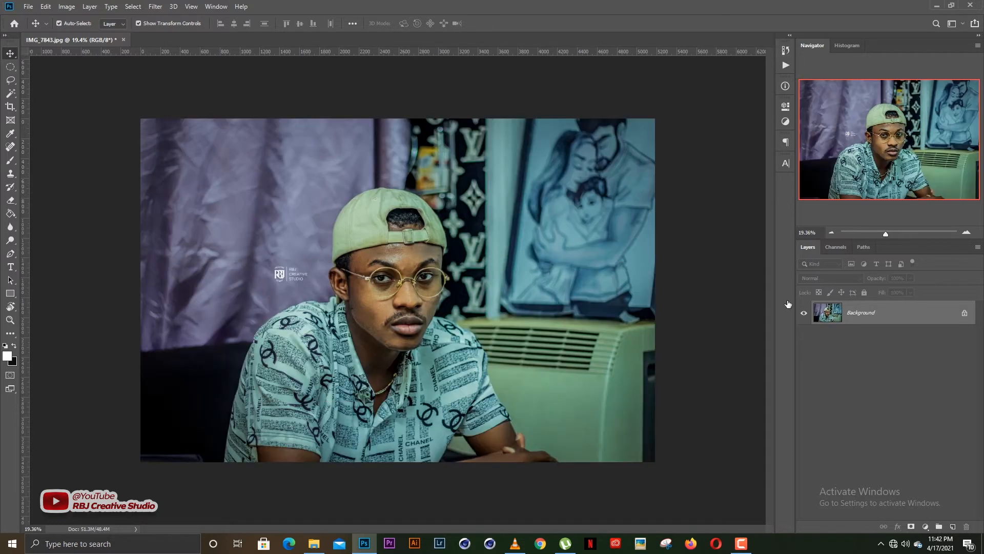
Add a Threshold adjustment layer with its threshold level set to 101.
{"action": "left_click", "coordinate": [925, 525]}
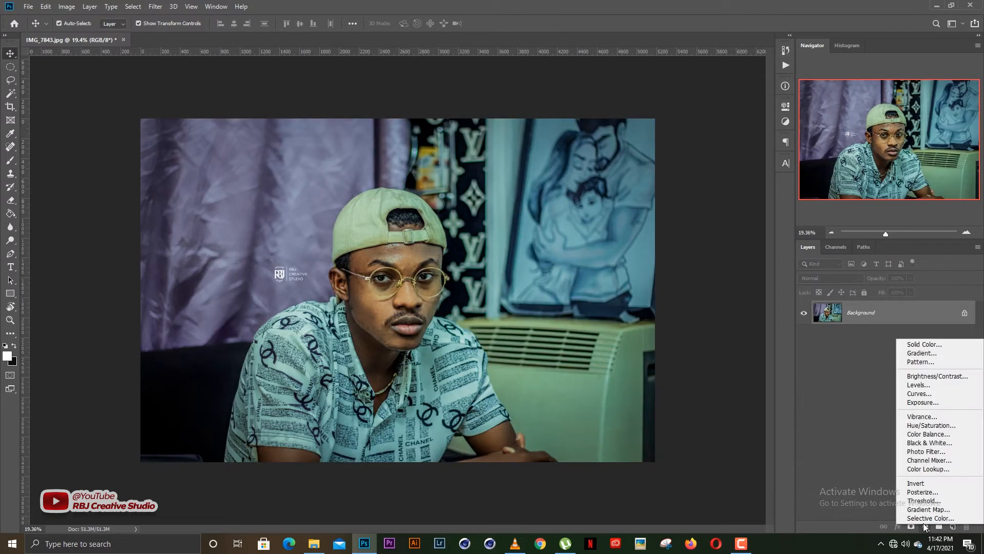
{"action": "left_click", "coordinate": [926, 501]}
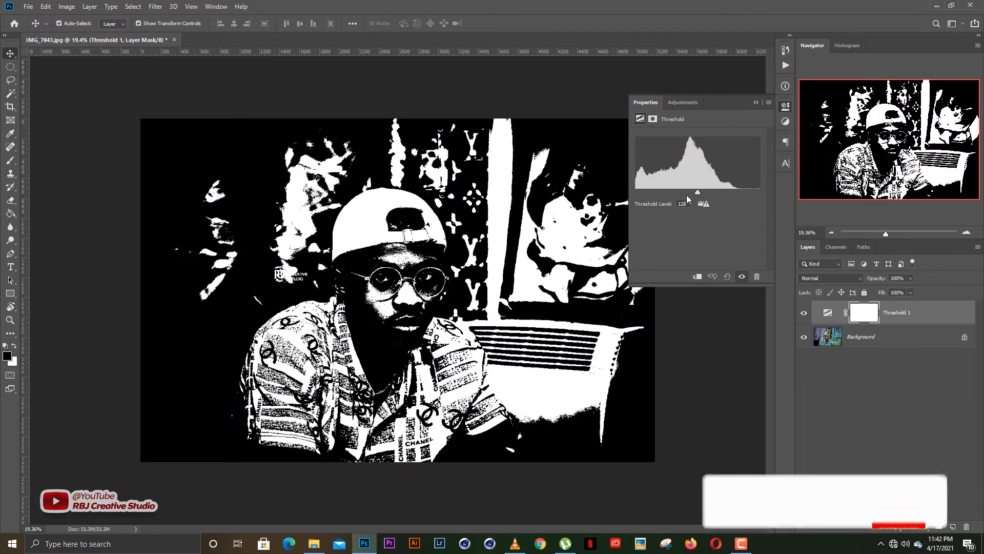
{"action": "mouse_move", "coordinate": [687, 193]}
{"action": "left_mouse_down"}
{"action": "mouse_move", "coordinate": [697, 194]}
{"action": "mouse_move", "coordinate": [684, 194]}
{"action": "left_mouse_up"}
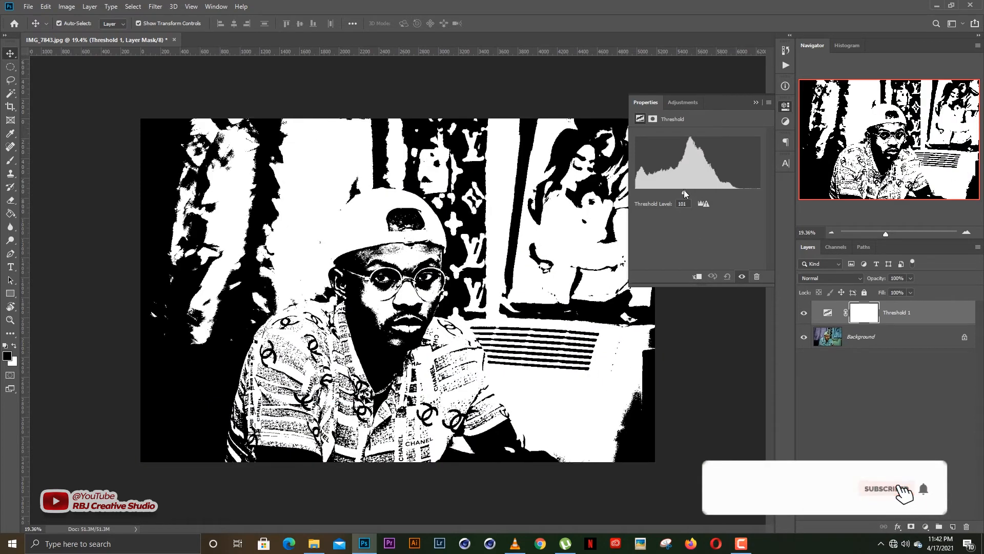
{"action": "left_click", "coordinate": [756, 102]}
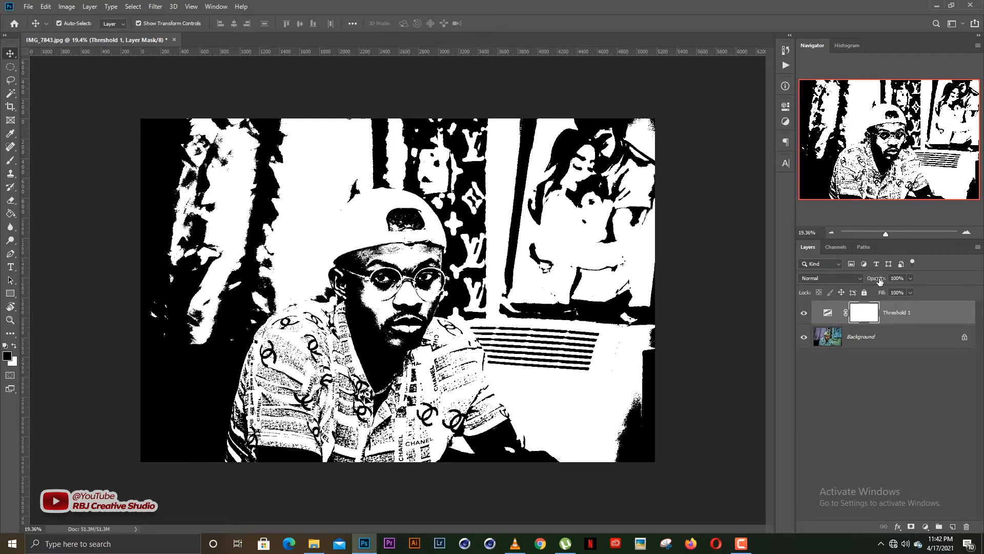
Compare the Threshold 1 layer's effect with the original by toggling its visibility and zooming in on the face.
{"action": "left_click_drag", "start_coordinate": [878, 279], "coordinate": [967, 278]}
{"action": "left_click", "coordinate": [804, 315]}
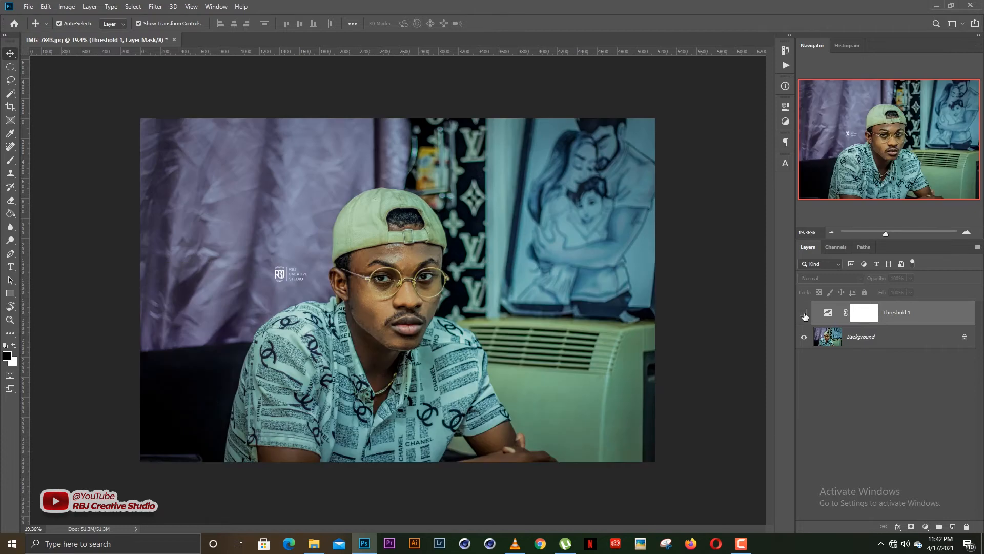
{"action": "left_click", "coordinate": [804, 315]}
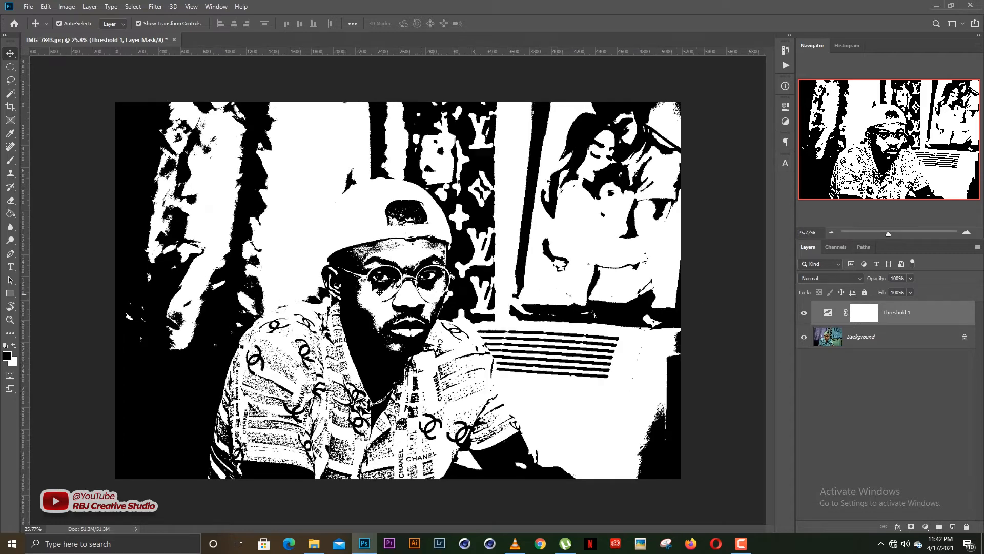
{"action": "scroll", "coordinate": [381, 292], "scroll_direction": "up", "scroll_amount": 4}
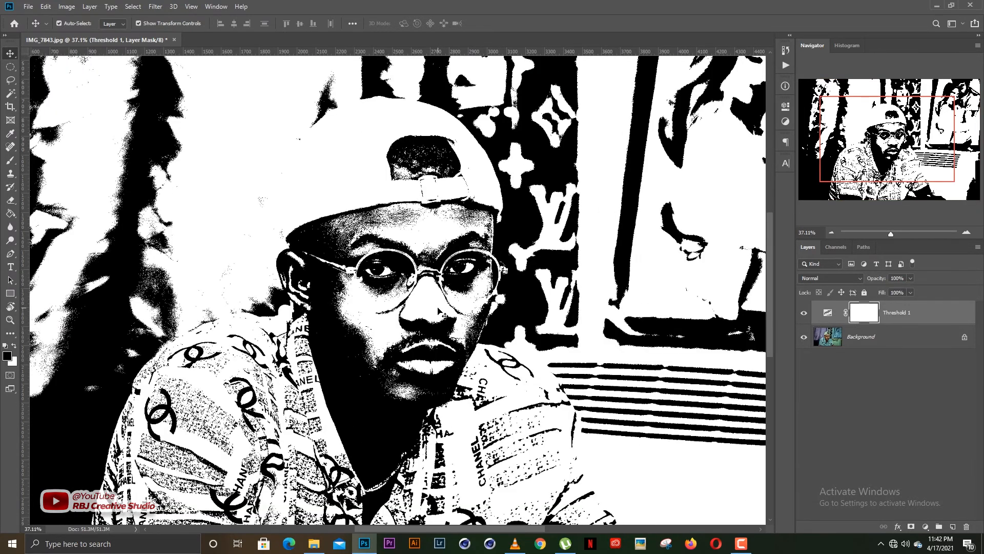
{"action": "scroll", "coordinate": [439, 310], "scroll_direction": "down", "scroll_amount": 4}
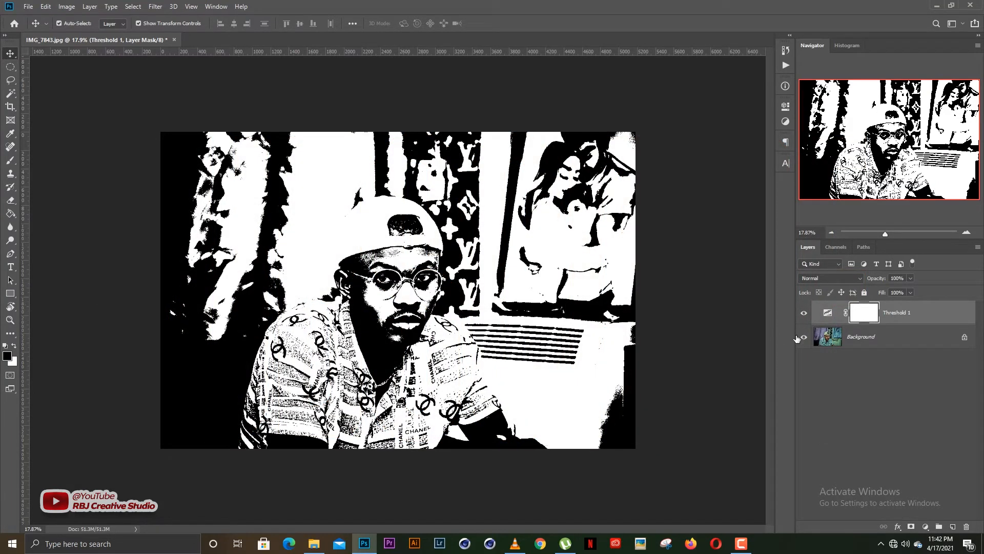
Duplicate the Background layer and move the copy above the Threshold 1 adjustment layer.
{"action": "left_click", "coordinate": [872, 342]}
{"action": "key", "text": "ctrl+j"}
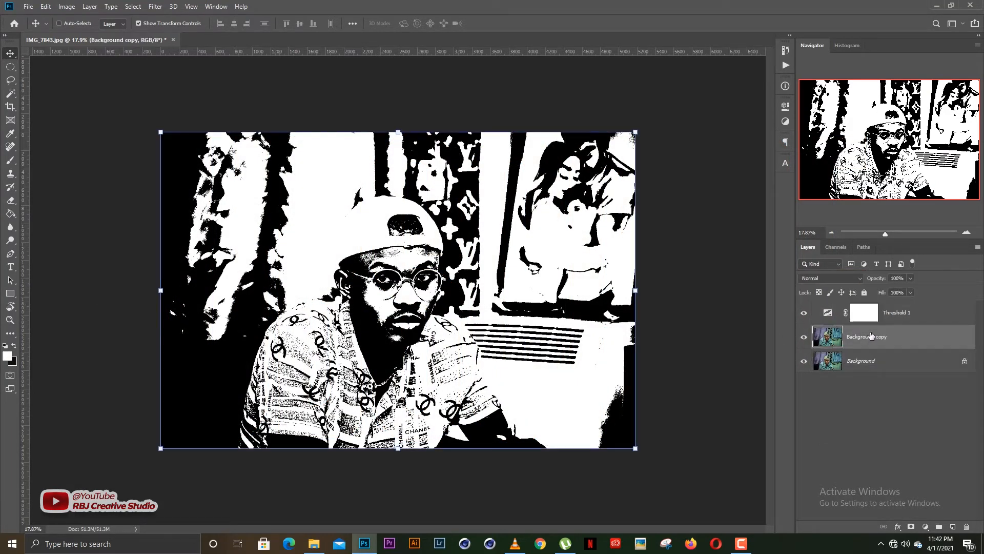
{"action": "left_click_drag", "start_coordinate": [872, 338], "coordinate": [872, 315]}
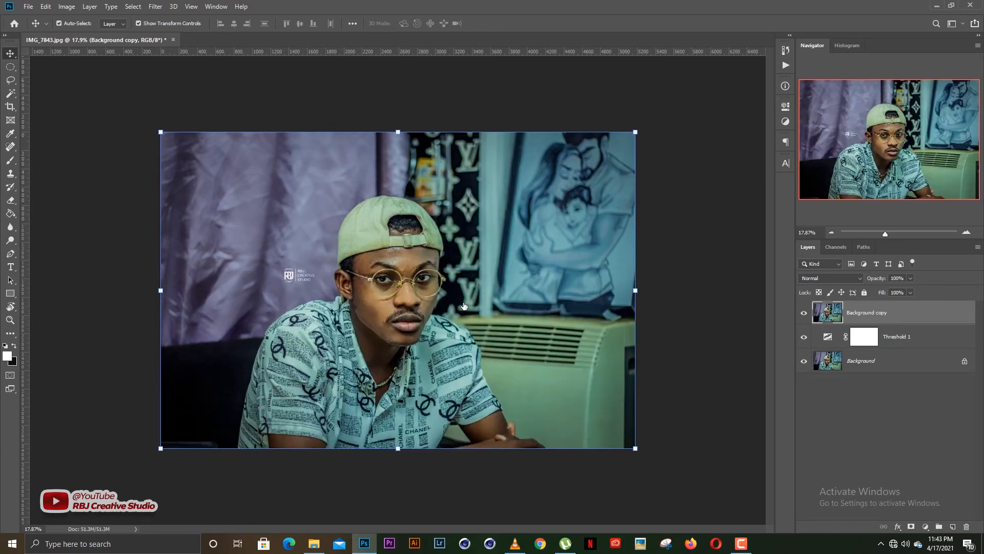
Select the left half of the Background copy layer with the Rectangular Marquee tool, delete it, and deselect.
{"action": "left_click", "coordinate": [12, 70]}
{"action": "right_click", "coordinate": [12, 70]}
{"action": "left_click", "coordinate": [51, 68]}
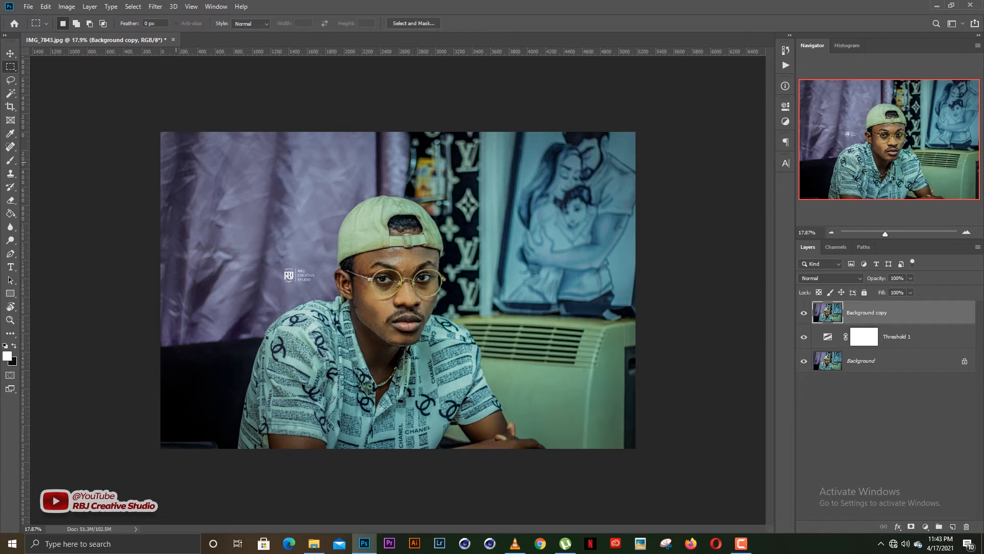
{"action": "left_click_drag", "start_coordinate": [161, 131], "coordinate": [409, 463]}
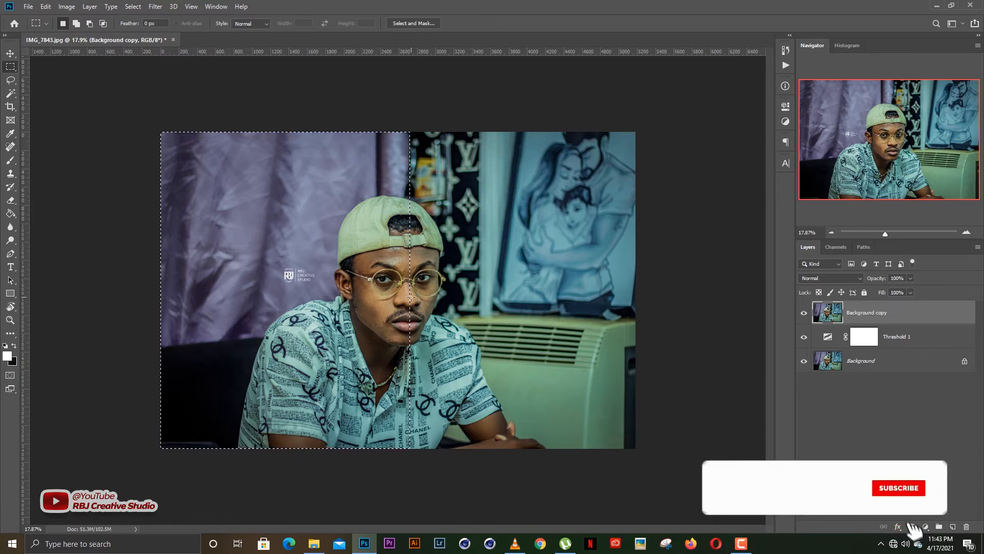
{"action": "key", "text": "Delete"}
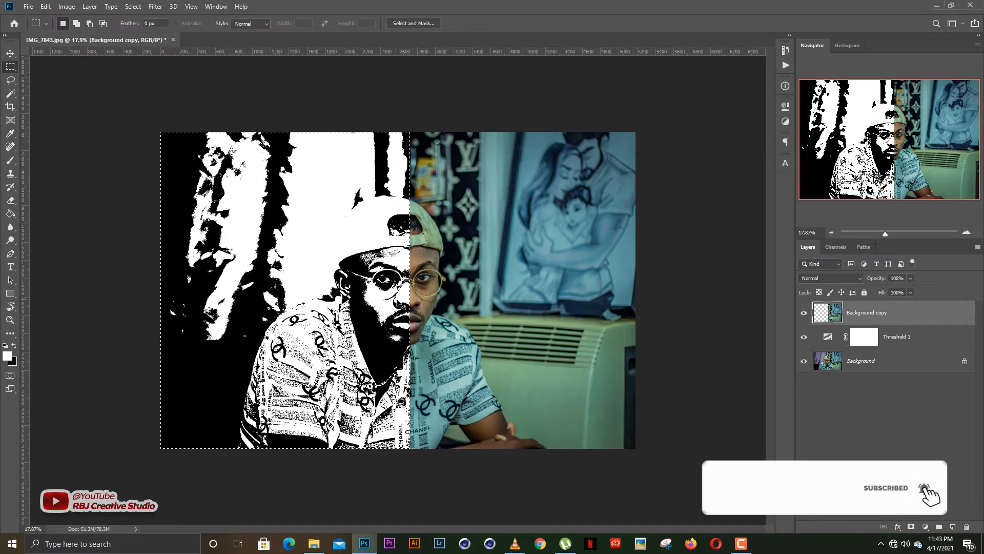
{"action": "key", "text": "ctrl+d"}
Apply a Threshold adjustment at level 100 directly to the remaining half of the Background copy layer.
{"action": "key", "text": "v"}
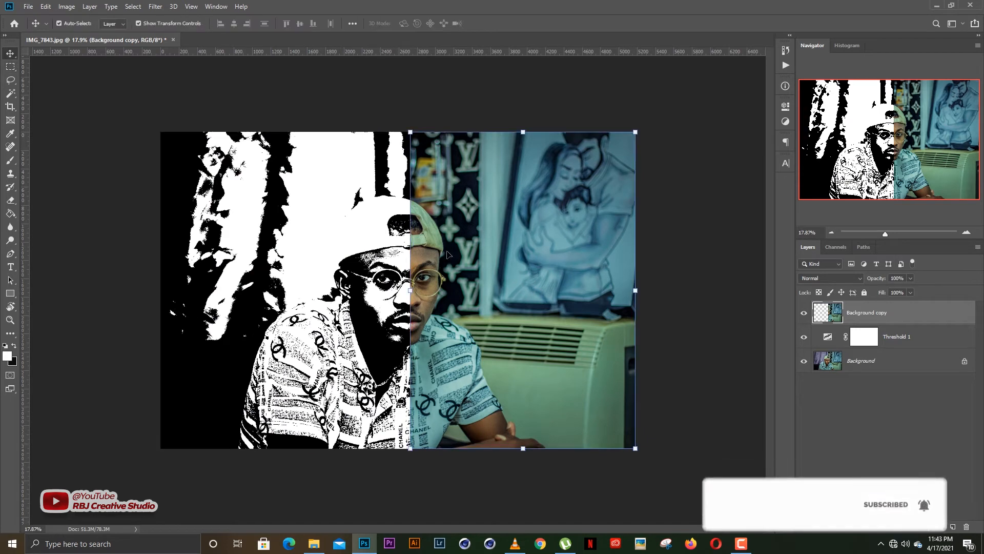
{"action": "left_click", "coordinate": [676, 221]}
{"action": "left_click", "coordinate": [532, 294]}
{"action": "left_click", "coordinate": [67, 7]}
{"action": "mouse_move", "coordinate": [94, 37]}
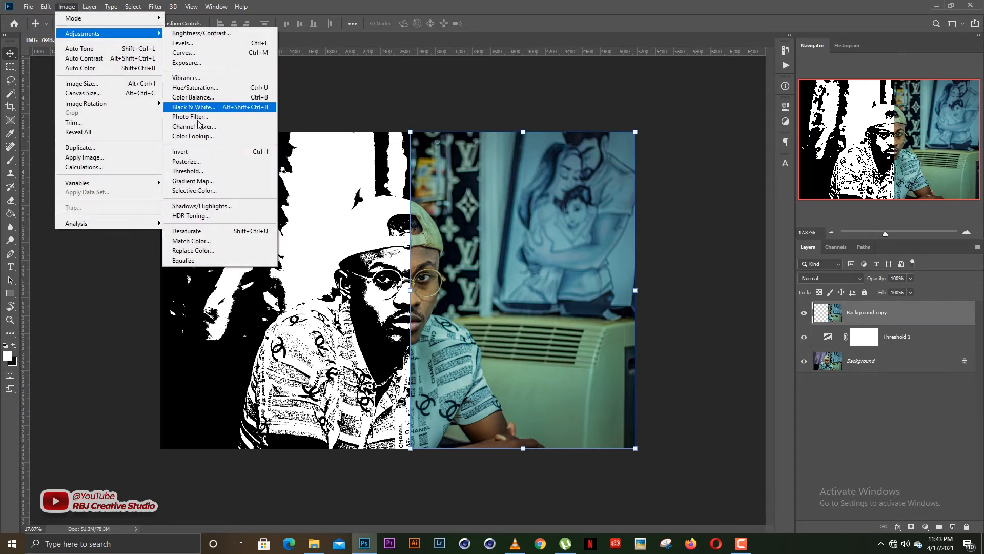
{"action": "left_click", "coordinate": [188, 171]}
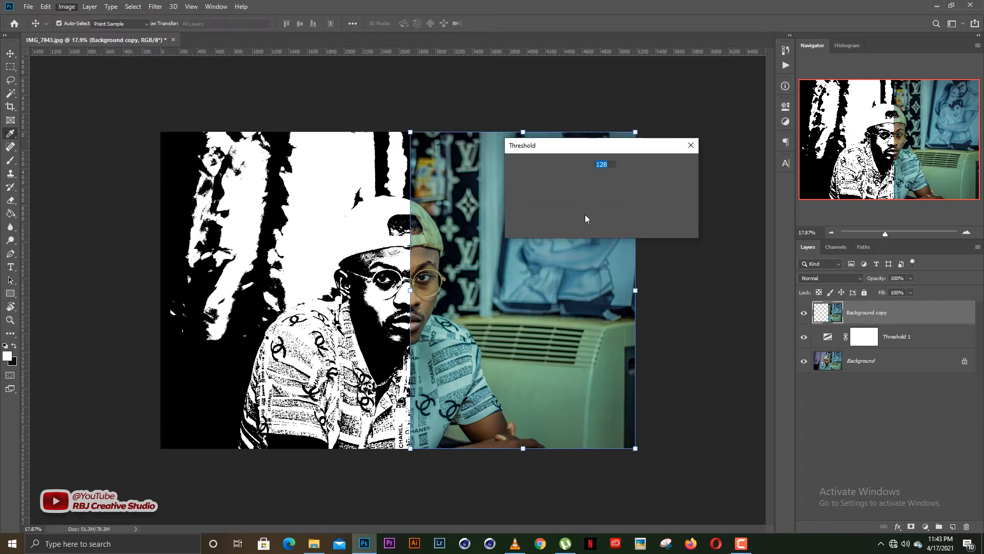
{"action": "left_click_drag", "start_coordinate": [577, 230], "coordinate": [561, 230]}
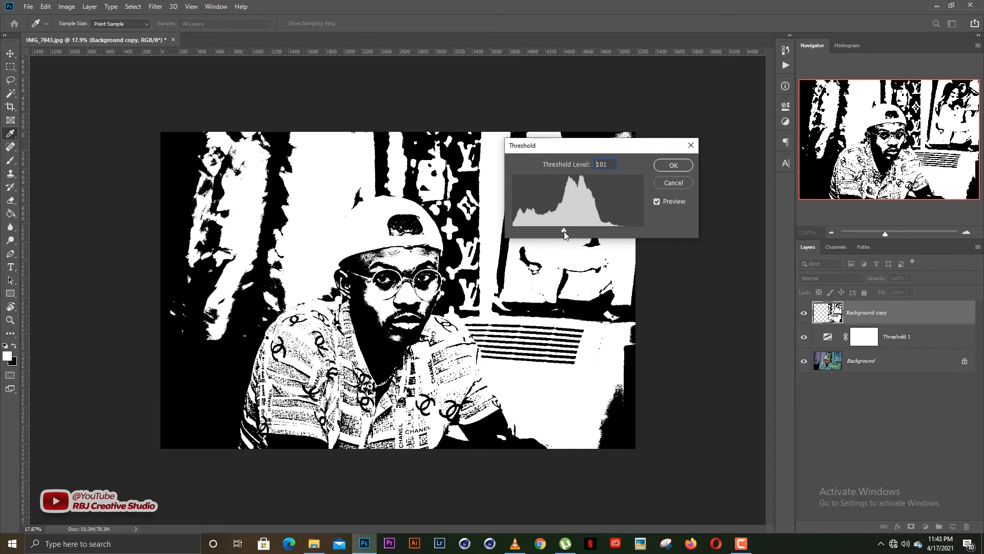
{"action": "left_click_drag", "start_coordinate": [562, 231], "coordinate": [564, 231]}
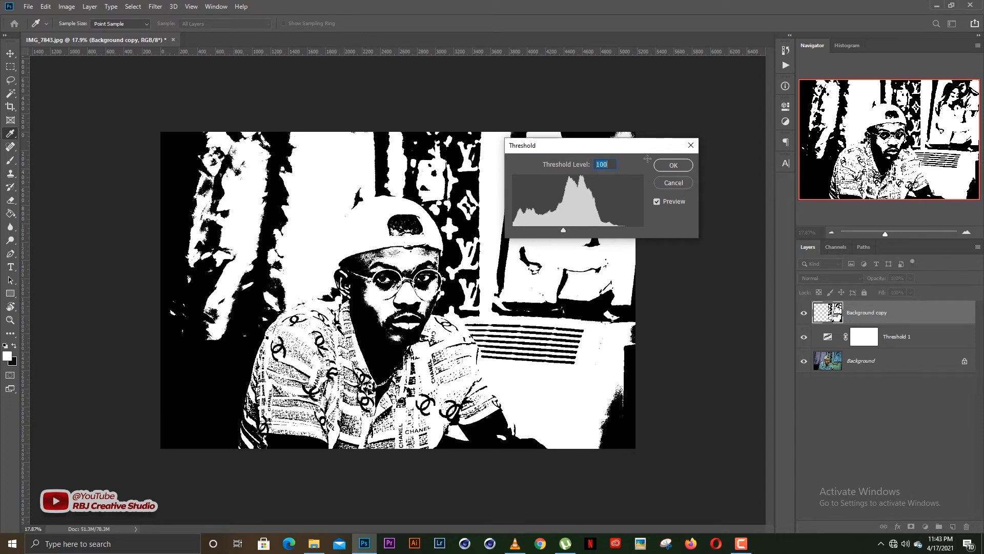
{"action": "left_click", "coordinate": [673, 165]}
{"action": "key", "text": "v"}
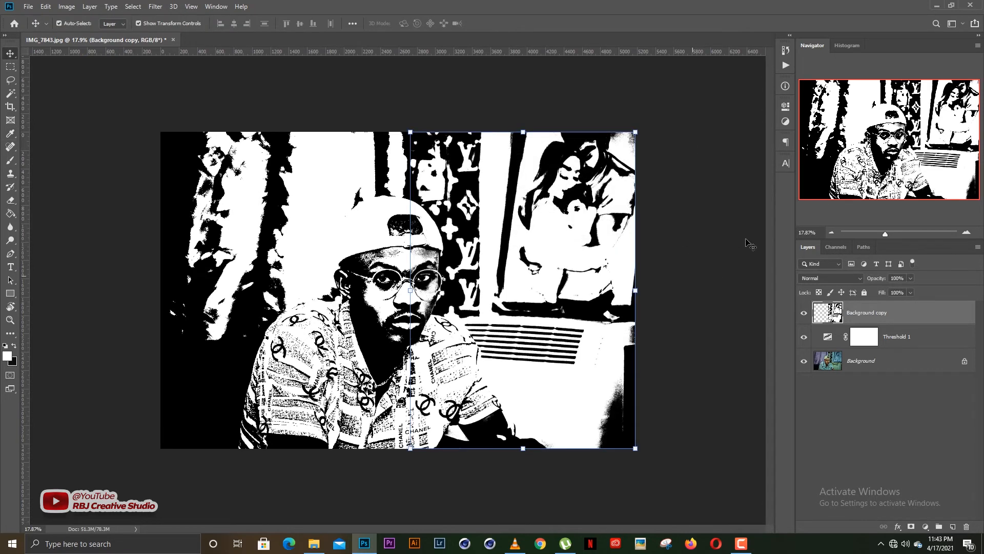
Zoom in to inspect the combined black-and-white result around the face and background.
{"action": "left_click", "coordinate": [747, 246]}
{"action": "scroll", "coordinate": [387, 314], "scroll_direction": "up", "scroll_amount": 6}
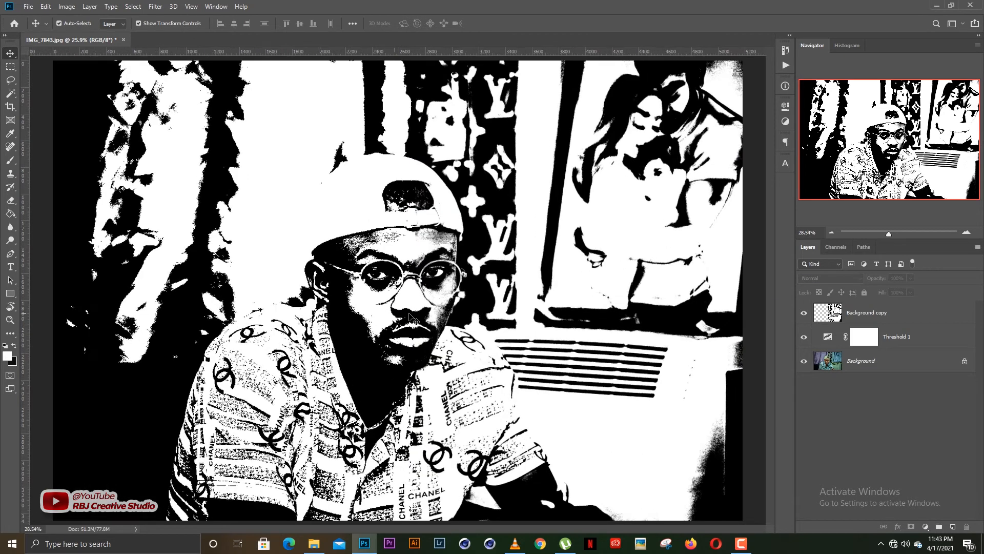
{"action": "scroll", "coordinate": [439, 299], "scroll_direction": "up", "scroll_amount": 4}
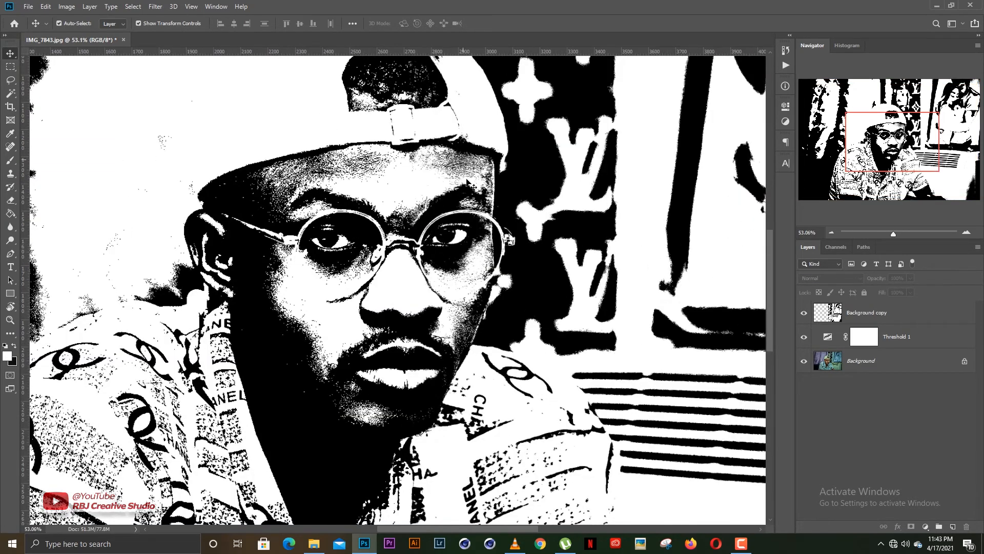
{"action": "scroll", "coordinate": [467, 236], "scroll_direction": "down", "scroll_amount": 8}
{"action": "scroll", "coordinate": [403, 297], "scroll_direction": "up", "scroll_amount": 3}
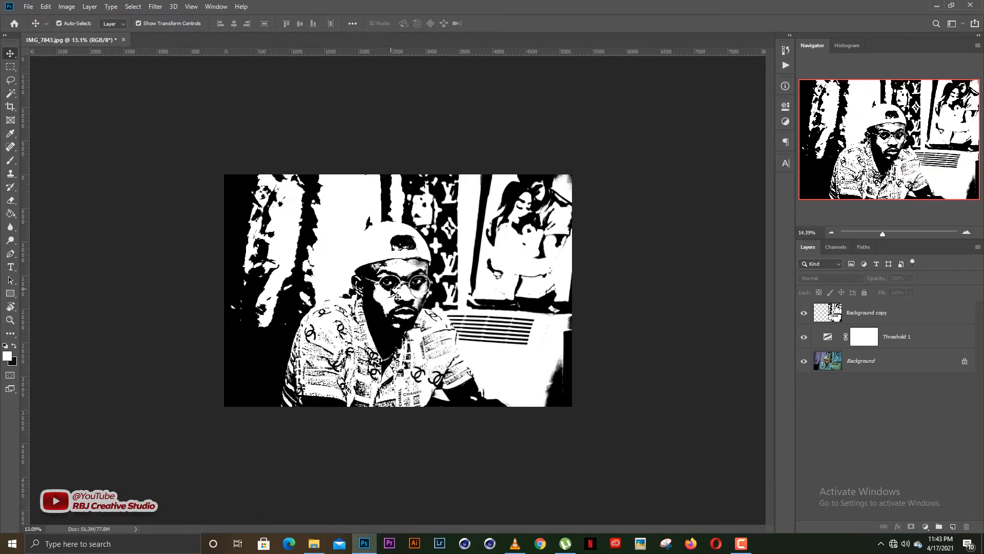
{"action": "scroll", "coordinate": [403, 297], "scroll_direction": "up", "scroll_amount": 2}
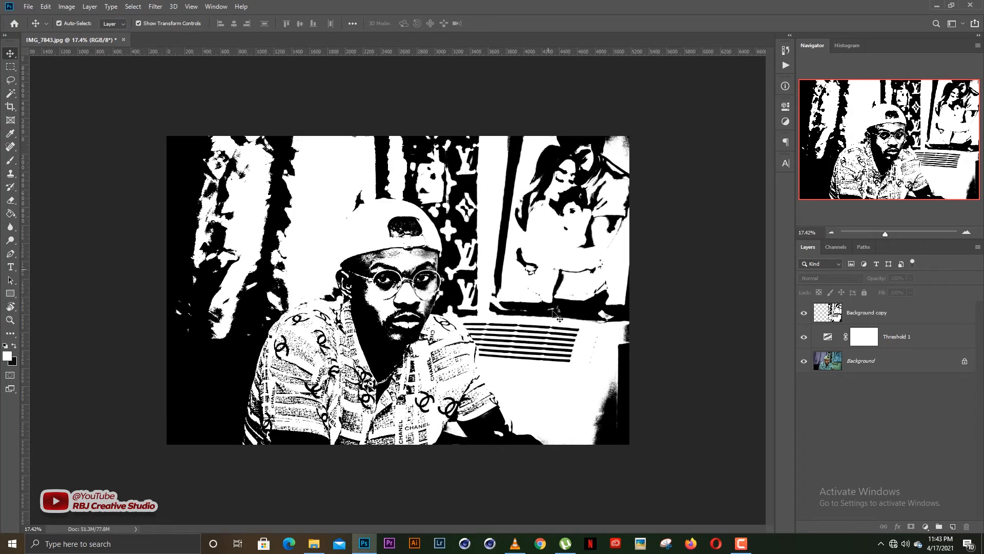
Compare the two threshold methods by toggling the Background copy layer's visibility while zoomed on the face, then fit the image on screen.
{"action": "left_click", "coordinate": [803, 314]}
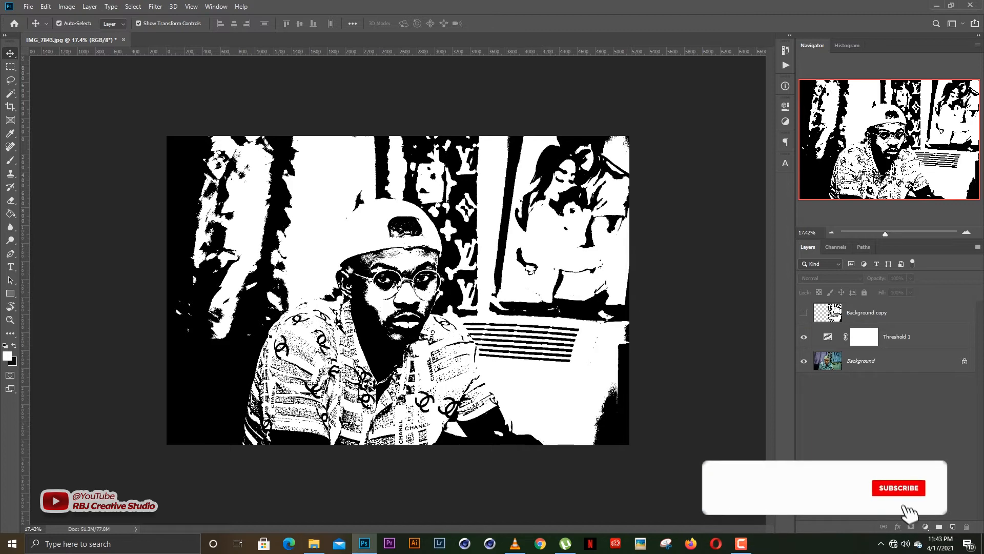
{"action": "scroll", "coordinate": [394, 269], "scroll_direction": "up", "scroll_amount": 2}
{"action": "scroll", "coordinate": [399, 290], "scroll_direction": "up", "scroll_amount": 2}
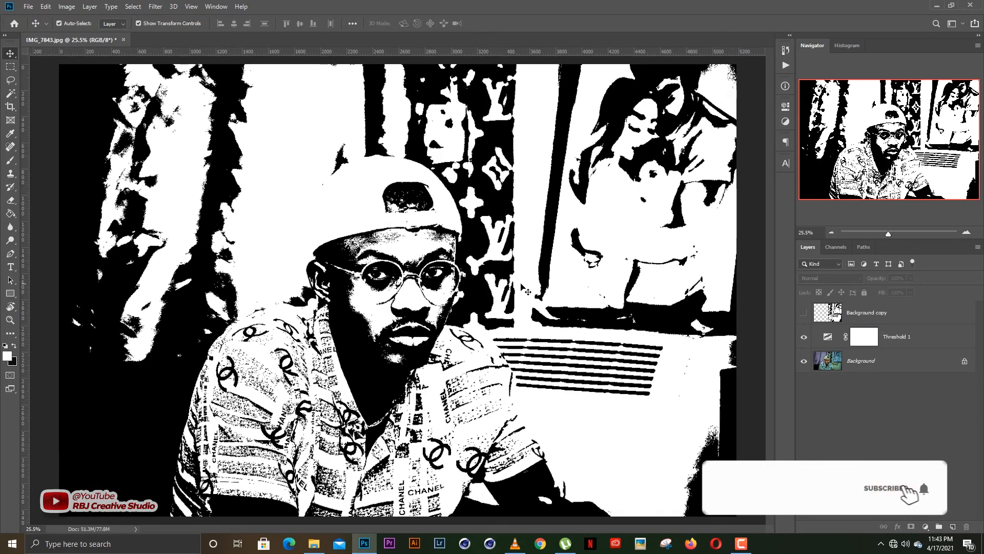
{"action": "left_click", "coordinate": [804, 314]}
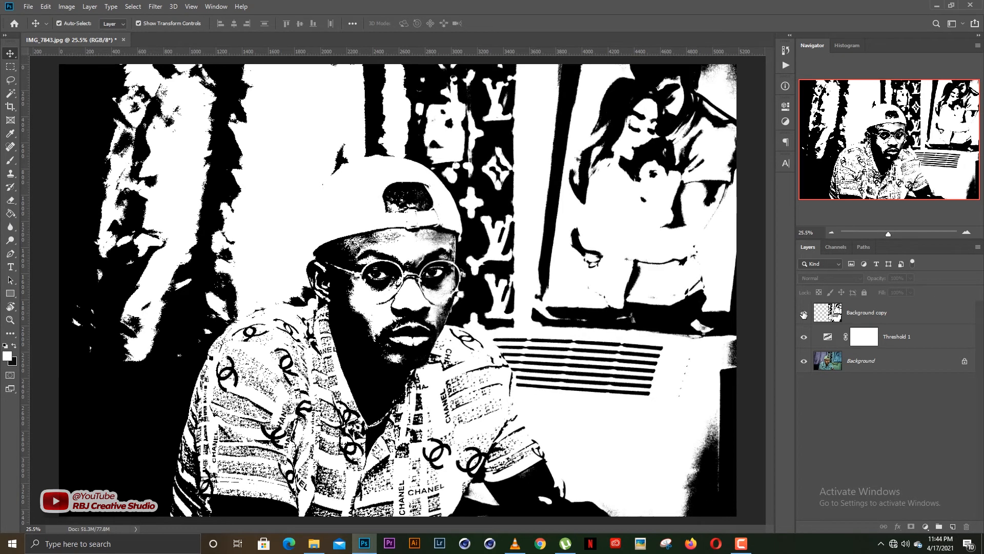
{"action": "left_click", "coordinate": [803, 314]}
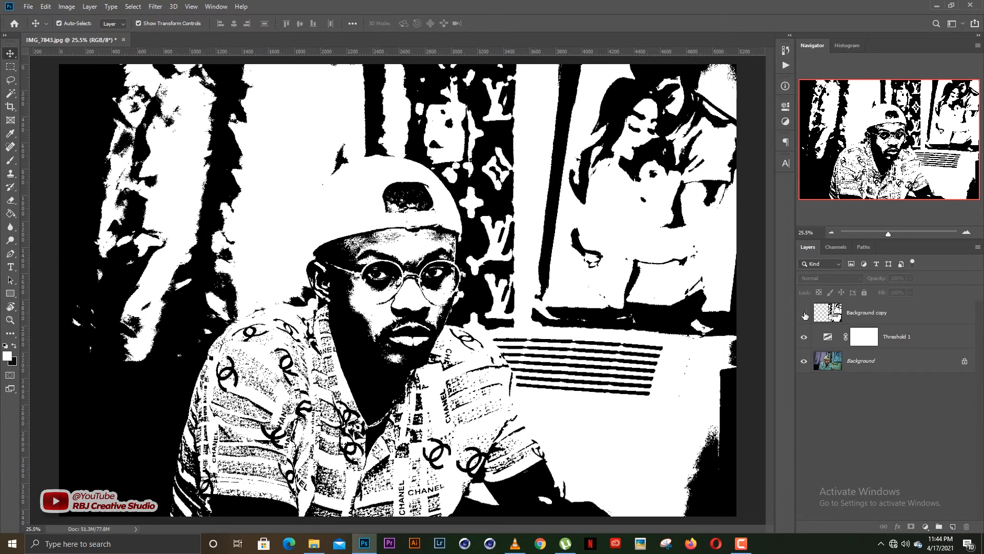
{"action": "left_click", "coordinate": [804, 314]}
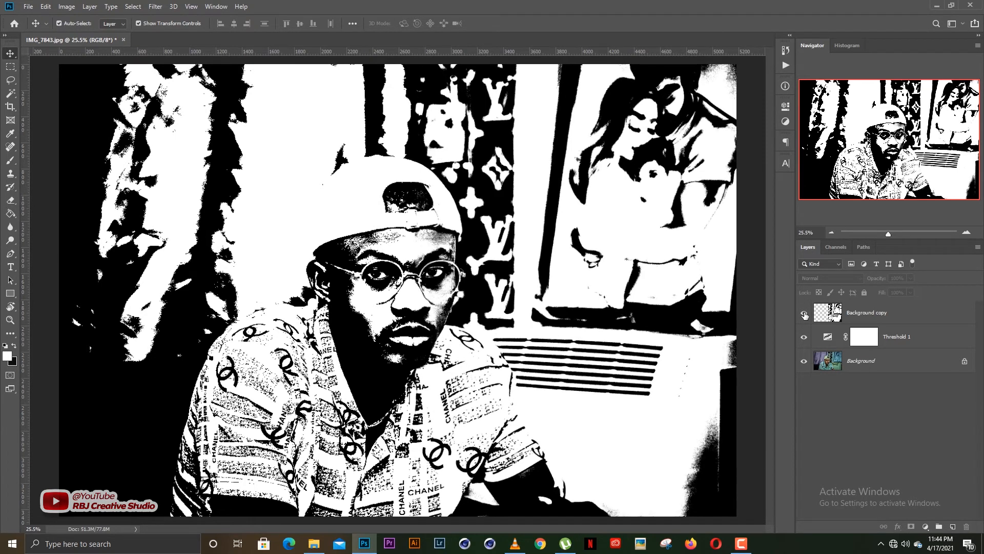
{"action": "left_click", "coordinate": [803, 315]}
{"action": "left_click", "coordinate": [803, 314]}
{"action": "scroll", "coordinate": [430, 295], "scroll_direction": "up", "scroll_amount": 5}
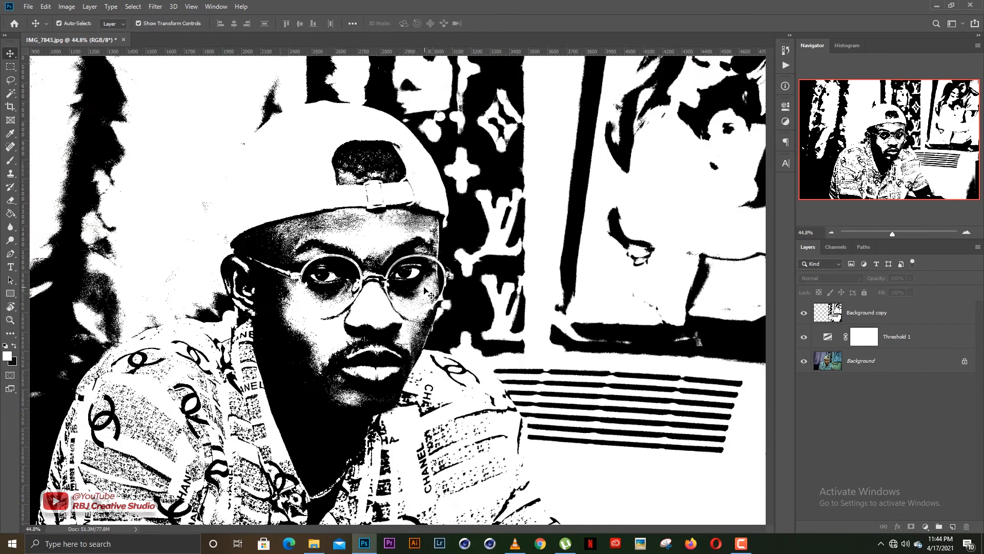
{"action": "scroll", "coordinate": [430, 295], "scroll_direction": "up", "scroll_amount": 3}
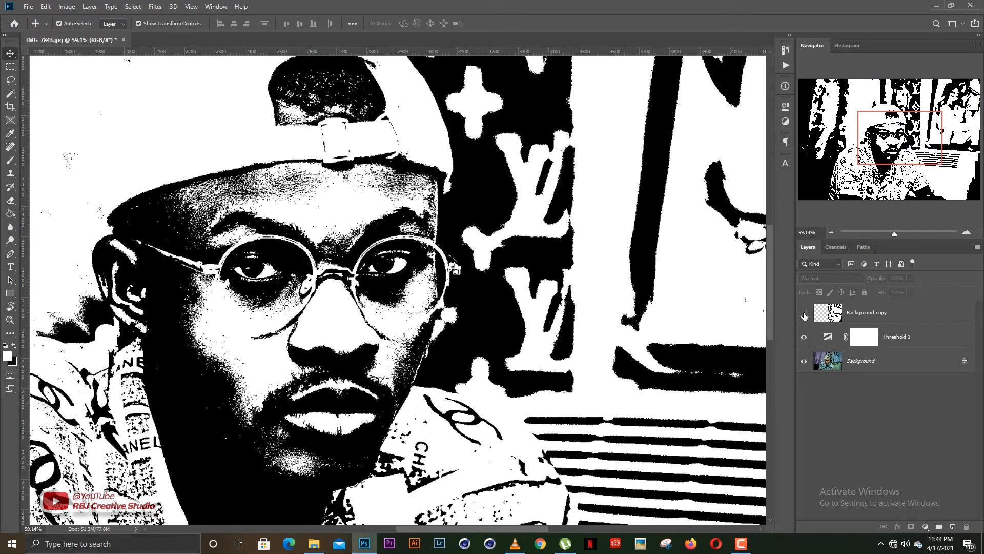
{"action": "left_click", "coordinate": [804, 313]}
{"action": "key", "text": "ctrl+0"}
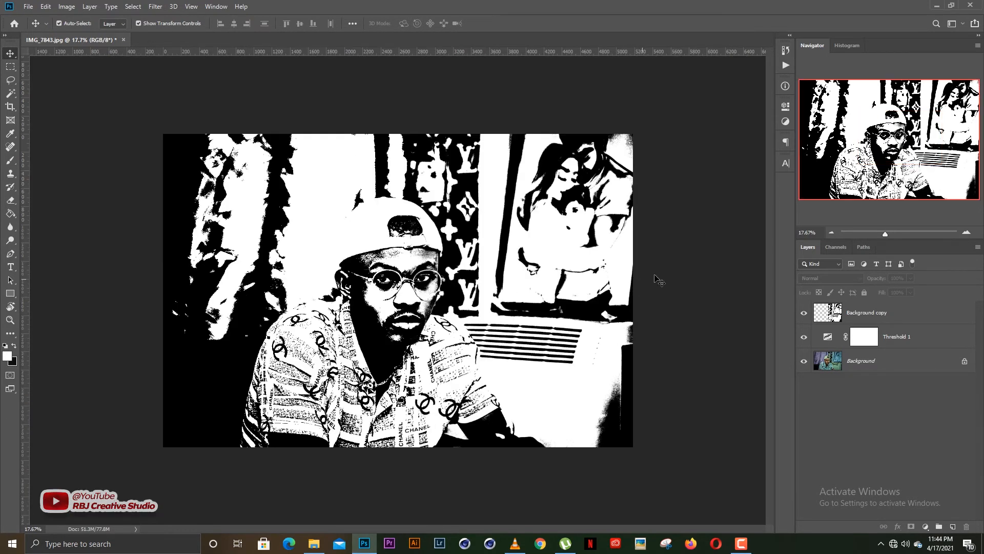
Compare the thresholded result with the original photo by hiding and re-showing the Background copy and Threshold 1 layers while zoomed on the face.
{"action": "scroll", "coordinate": [430, 334], "scroll_direction": "up", "scroll_amount": 1}
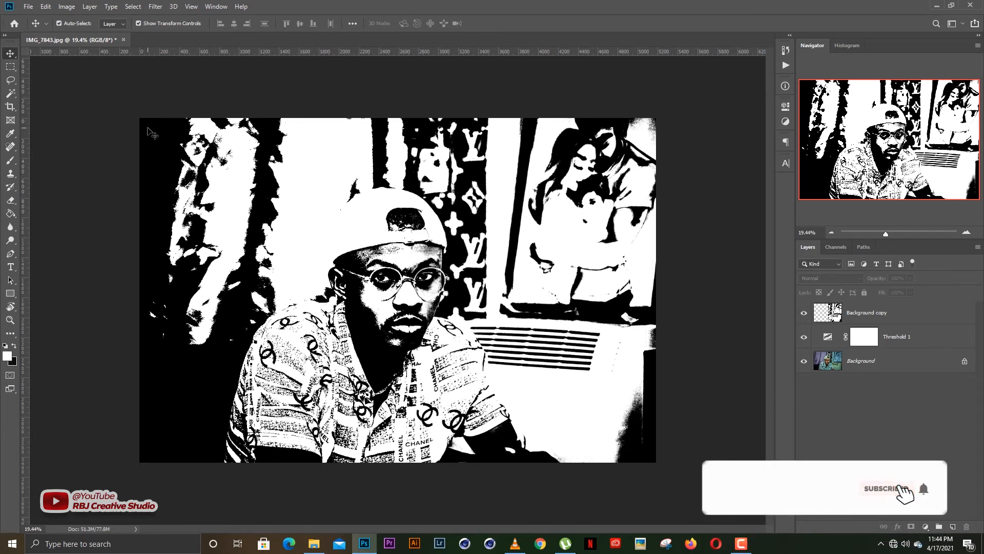
{"action": "scroll", "coordinate": [414, 254], "scroll_direction": "up", "scroll_amount": 1}
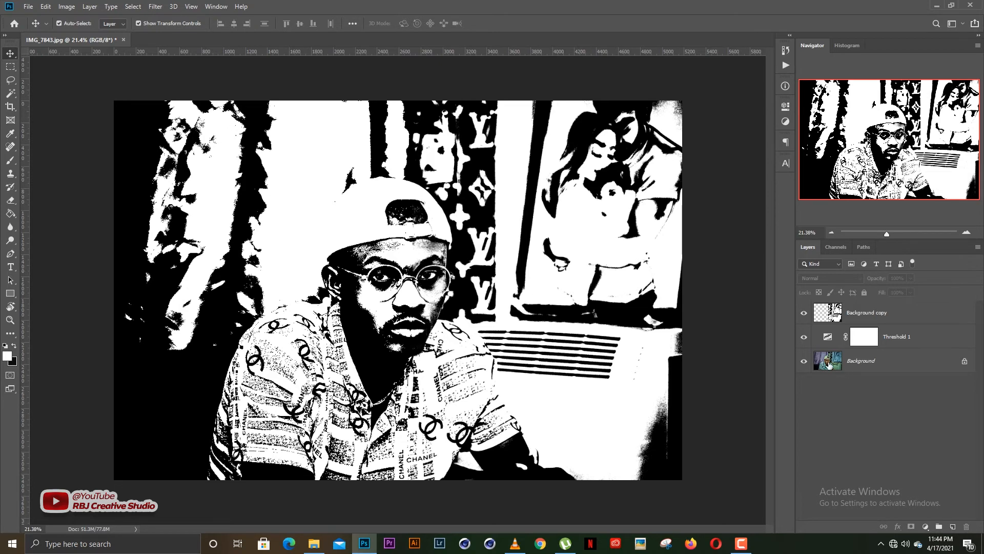
{"action": "left_click_drag", "start_coordinate": [804, 337], "coordinate": [804, 312]}
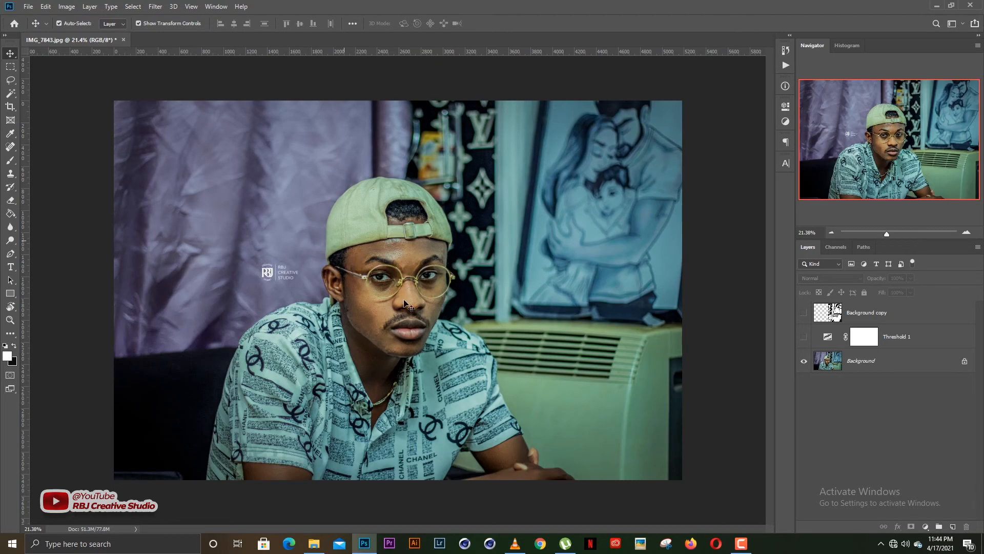
{"action": "scroll", "coordinate": [409, 303], "scroll_direction": "up", "scroll_amount": 3}
{"action": "scroll", "coordinate": [414, 306], "scroll_direction": "up", "scroll_amount": 3}
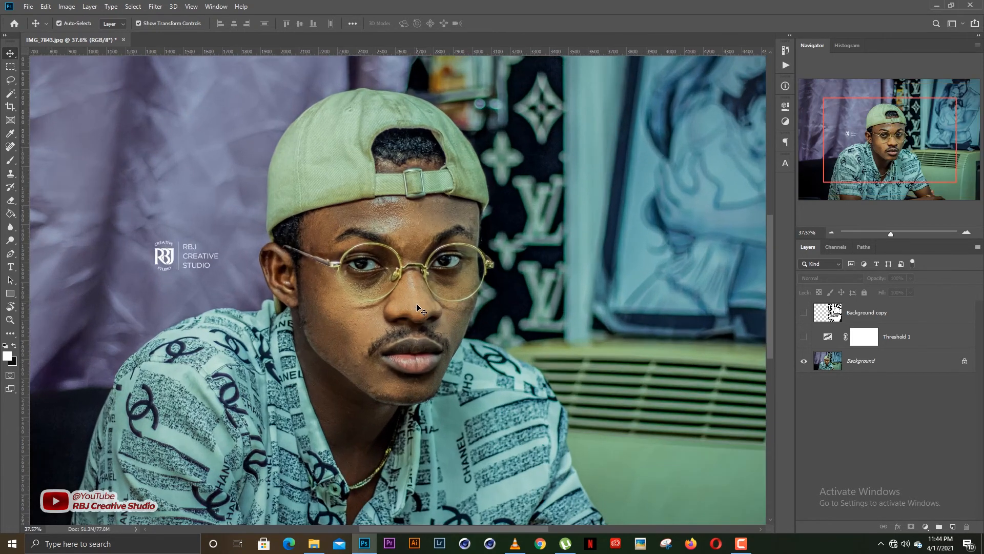
{"action": "left_click", "coordinate": [804, 313]}
{"action": "left_click", "coordinate": [803, 336]}
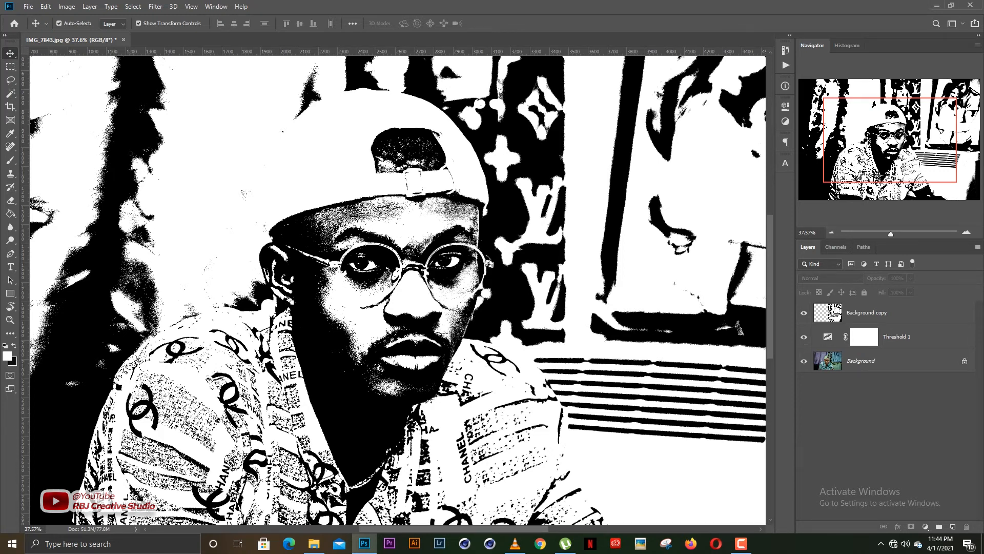
Switch to Picasa Photo Viewer to examine a sample portrait poster image, then close it and return to the thresholded photo.
{"action": "key", "text": "alt+Tab"}
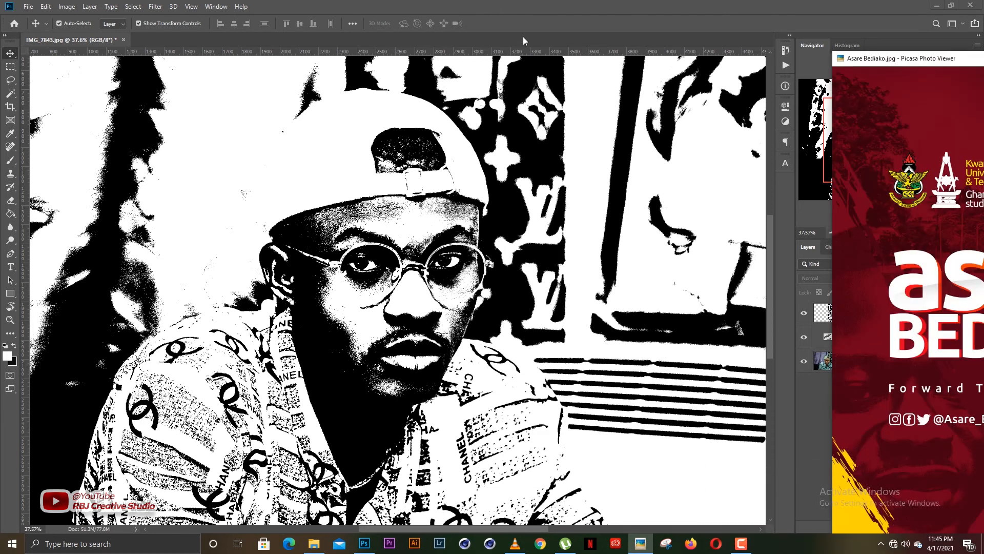
{"action": "left_click_drag", "start_coordinate": [523, 37], "coordinate": [489, 15]}
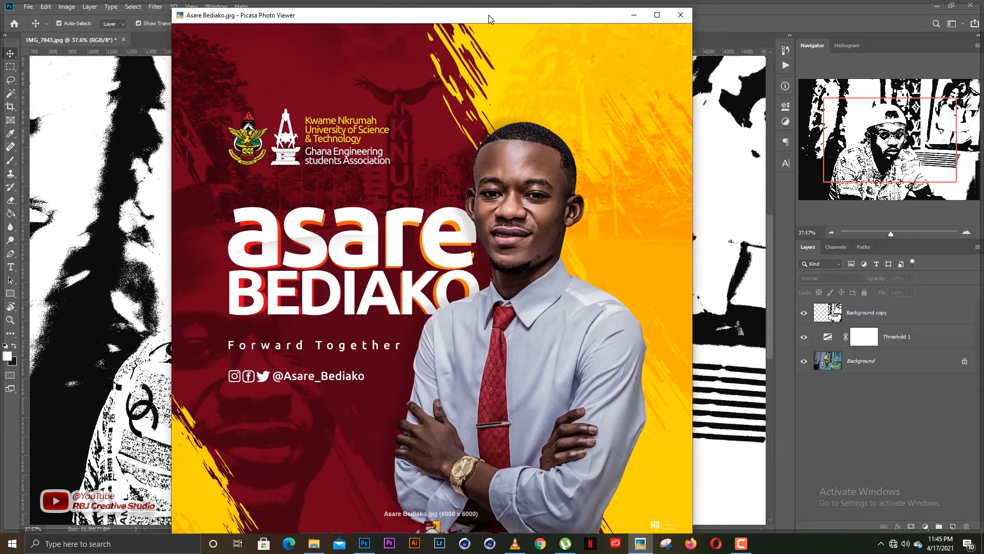
{"action": "left_click", "coordinate": [379, 7]}
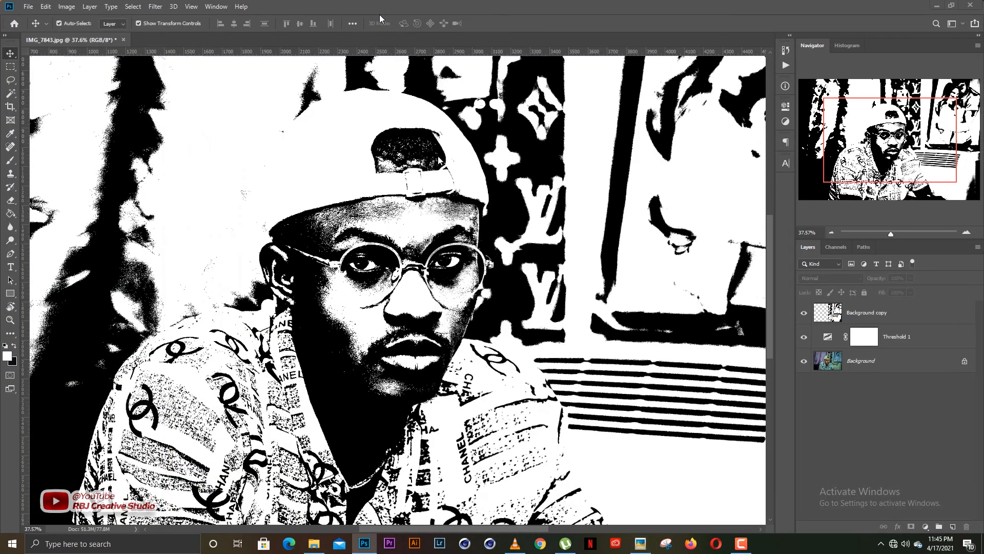
{"action": "left_click", "coordinate": [640, 543]}
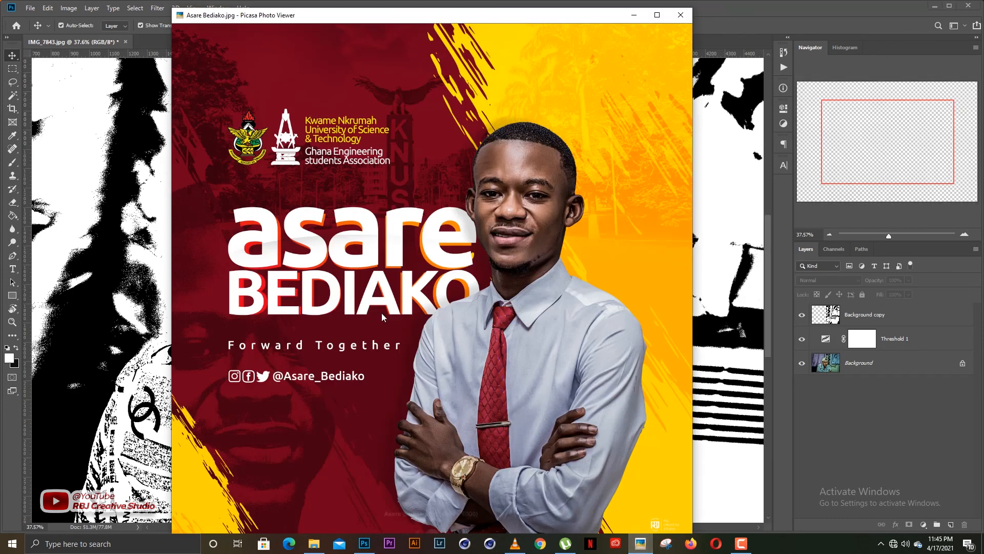
{"action": "scroll", "coordinate": [348, 347], "scroll_direction": "up", "scroll_amount": 3}
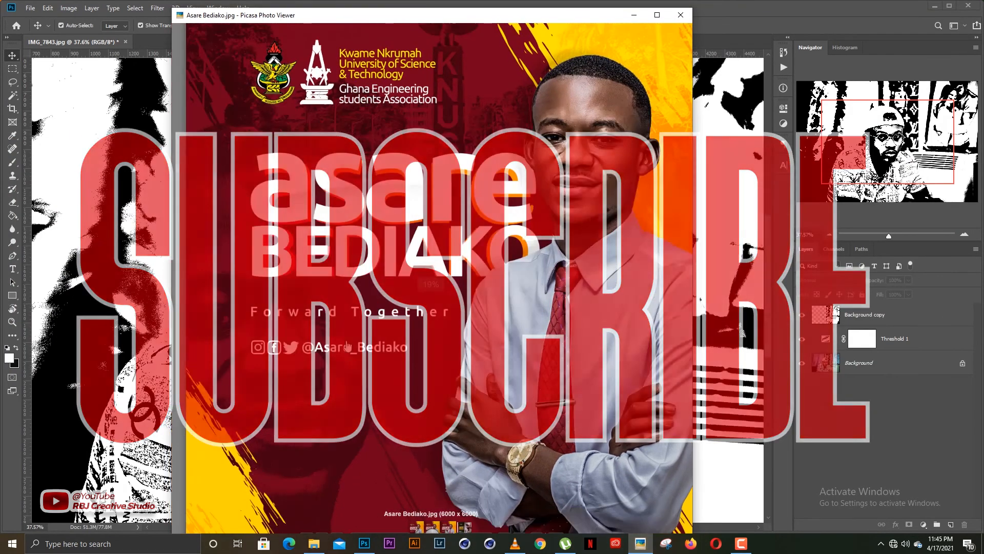
{"action": "scroll", "coordinate": [309, 357], "scroll_direction": "up", "scroll_amount": 3}
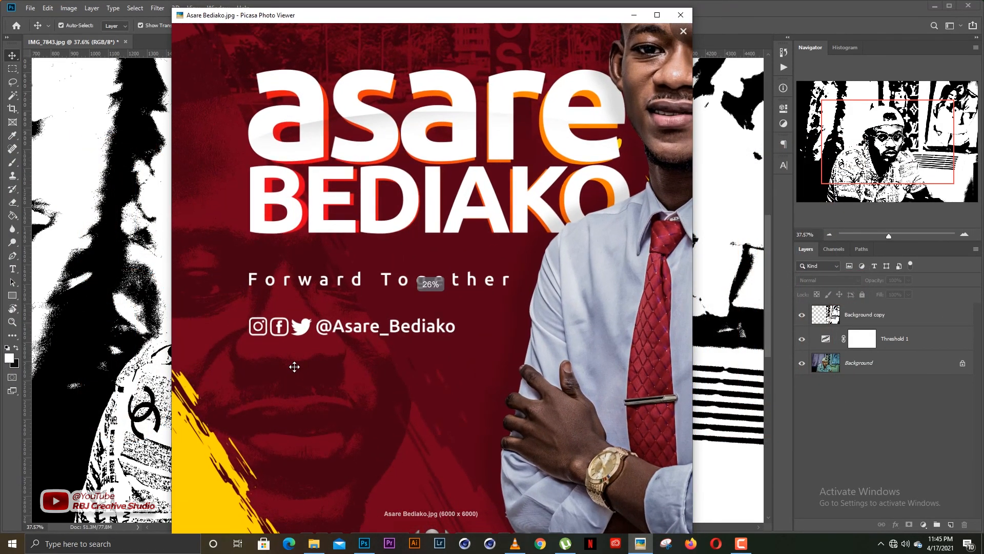
{"action": "scroll", "coordinate": [294, 366], "scroll_direction": "down", "scroll_amount": 2}
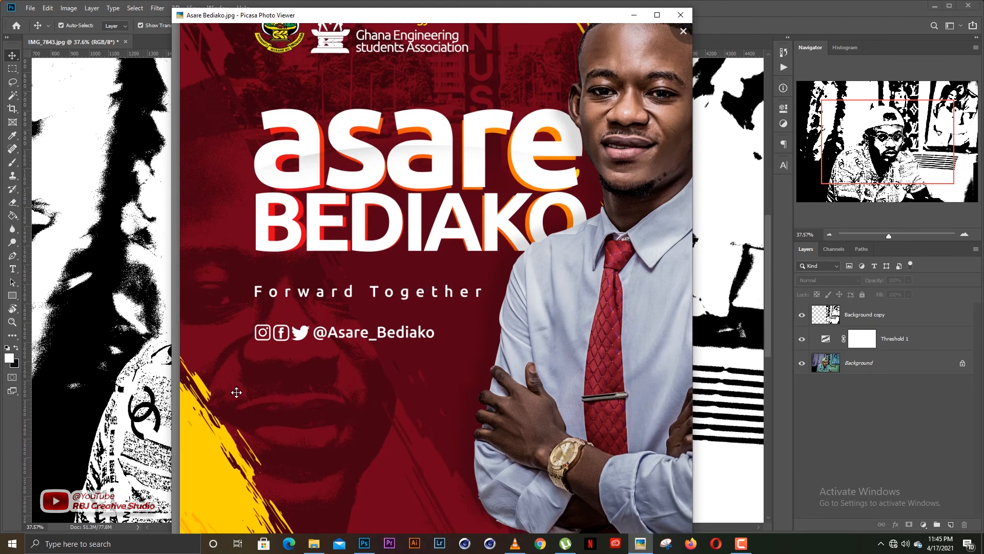
{"action": "scroll", "coordinate": [251, 393], "scroll_direction": "up", "scroll_amount": 2}
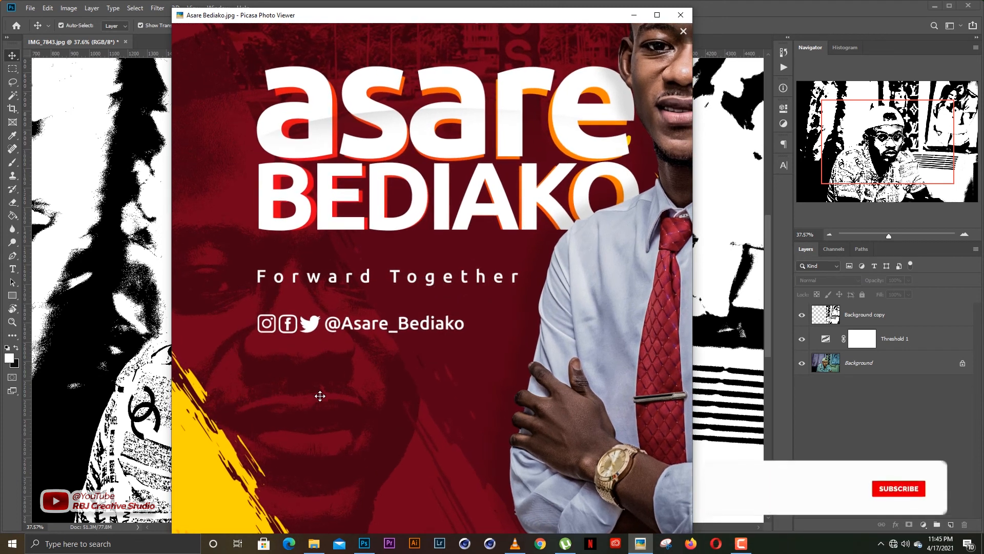
{"action": "scroll", "coordinate": [328, 396], "scroll_direction": "down", "scroll_amount": 2}
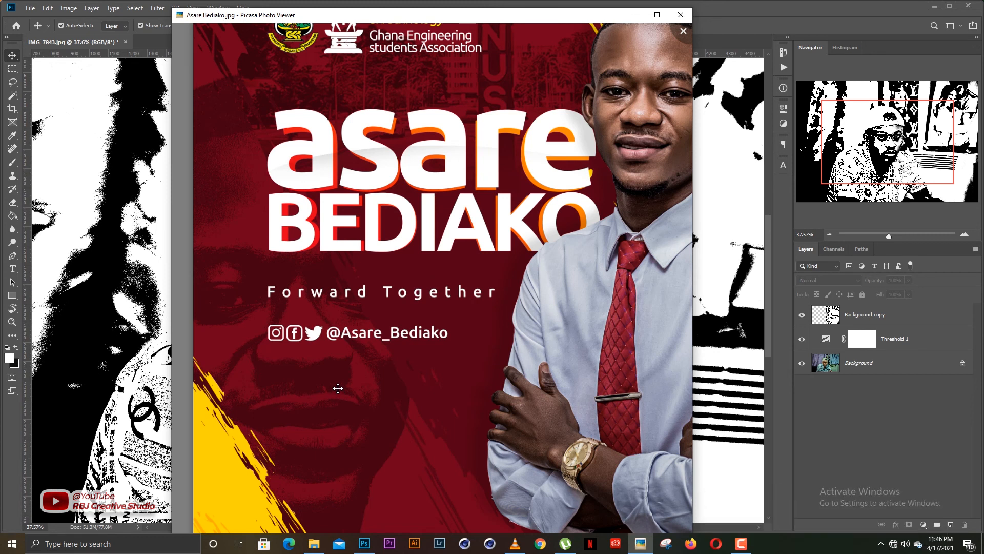
{"action": "scroll", "coordinate": [338, 389], "scroll_direction": "down", "scroll_amount": 3}
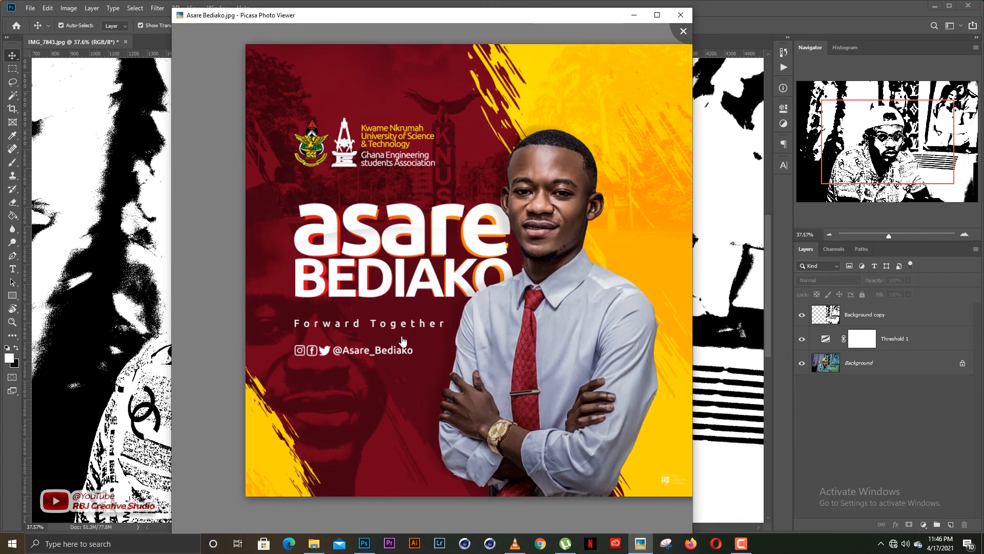
{"action": "scroll", "coordinate": [416, 333], "scroll_direction": "down", "scroll_amount": 1}
{"action": "scroll", "coordinate": [415, 337], "scroll_direction": "down", "scroll_amount": 1}
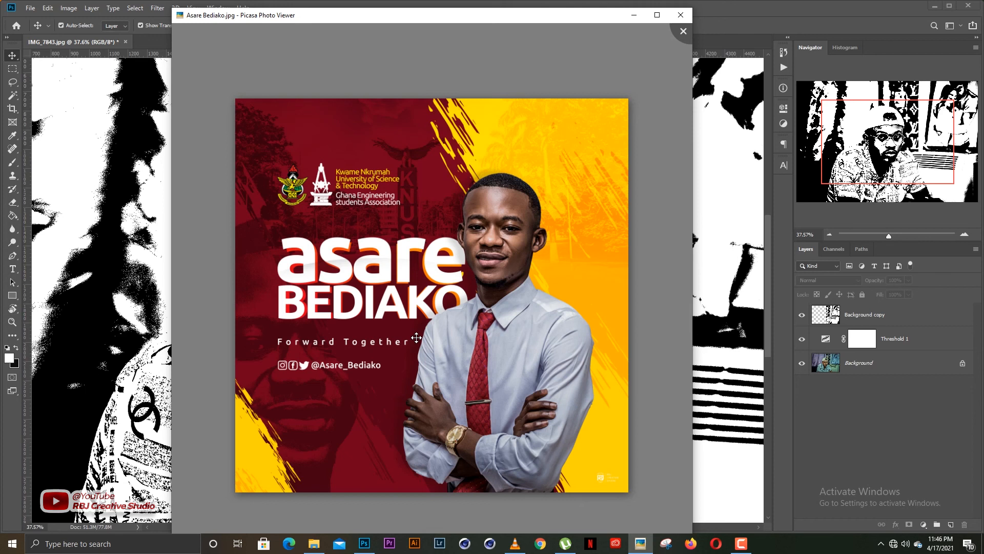
{"action": "left_click", "coordinate": [682, 17]}
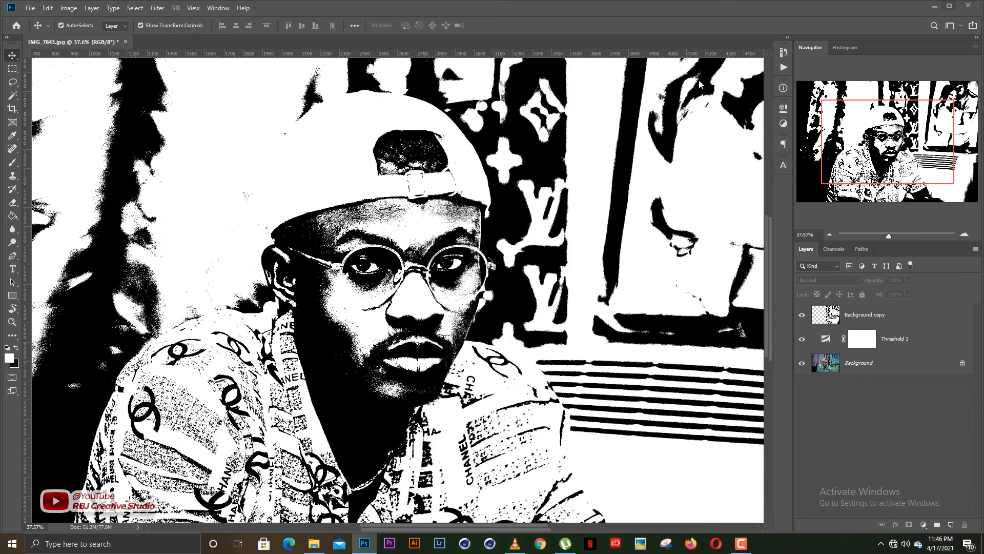
{"action": "scroll", "coordinate": [466, 276], "scroll_direction": "down", "scroll_amount": 5}
{"action": "scroll", "coordinate": [466, 277], "scroll_direction": "up", "scroll_amount": 3}
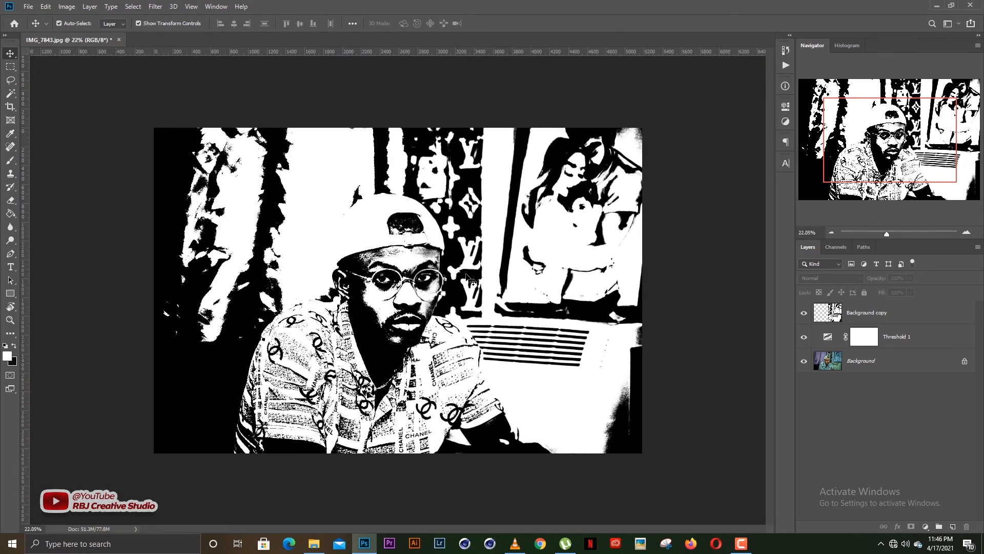